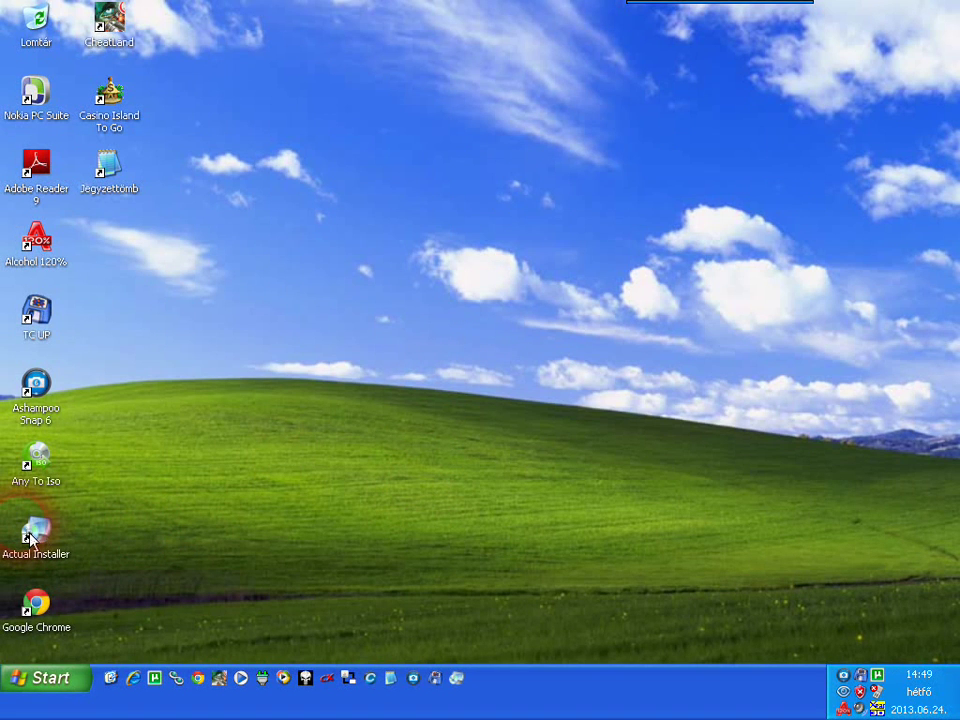
# Launch Actual Installer and set the new project's application name to Any To Iso
pyautogui.doubleClick(33, 538)
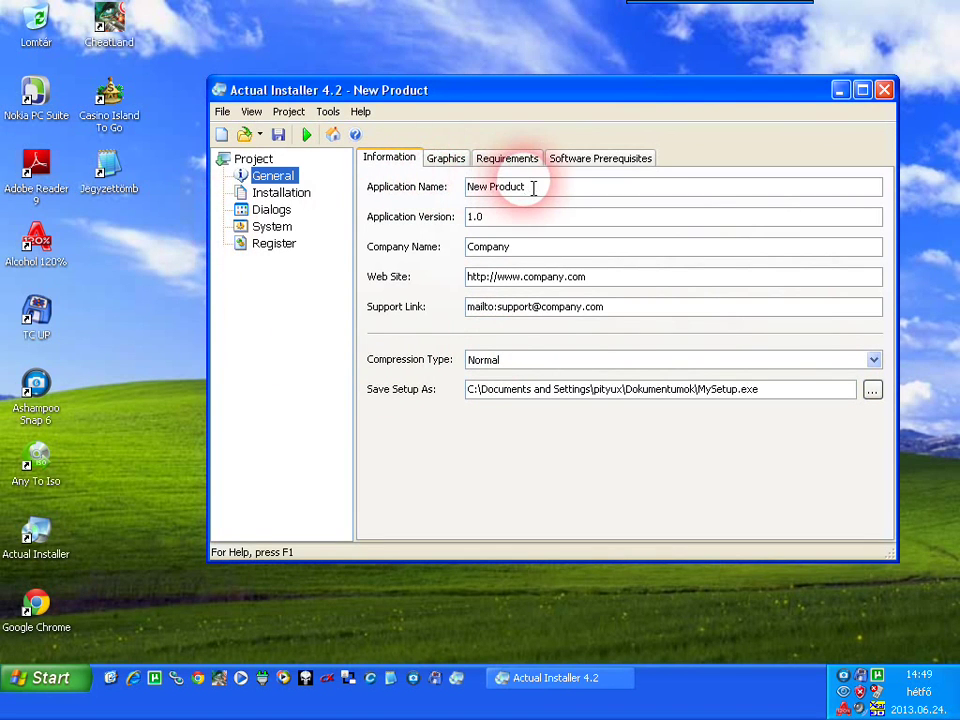
pyautogui.moveTo(533, 187); pyautogui.dragTo(454, 188)
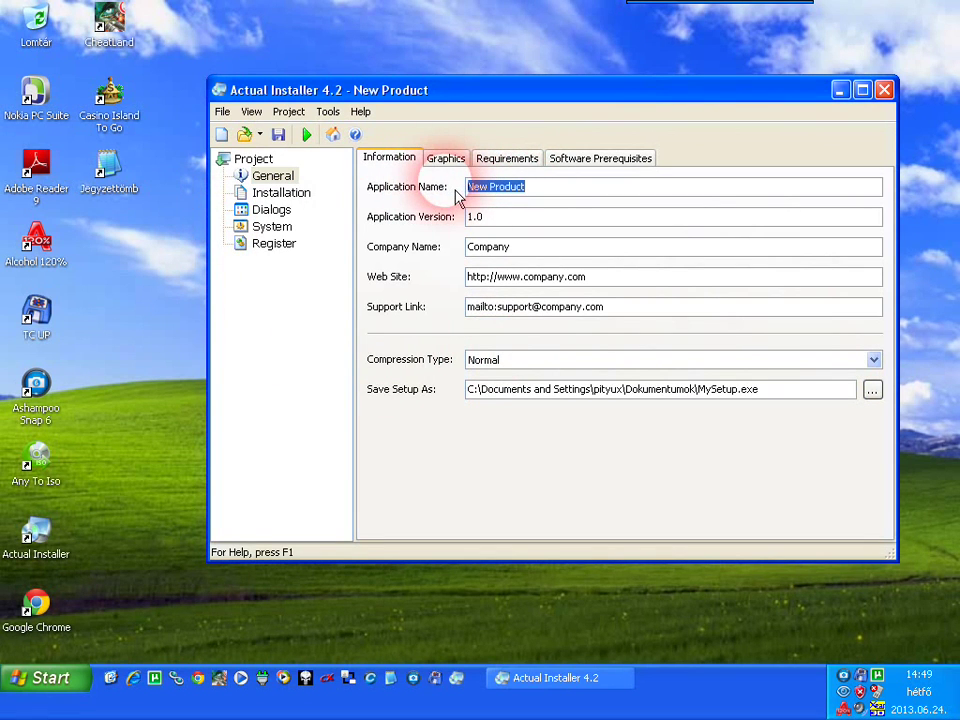
pyautogui.write('Any To Iso')
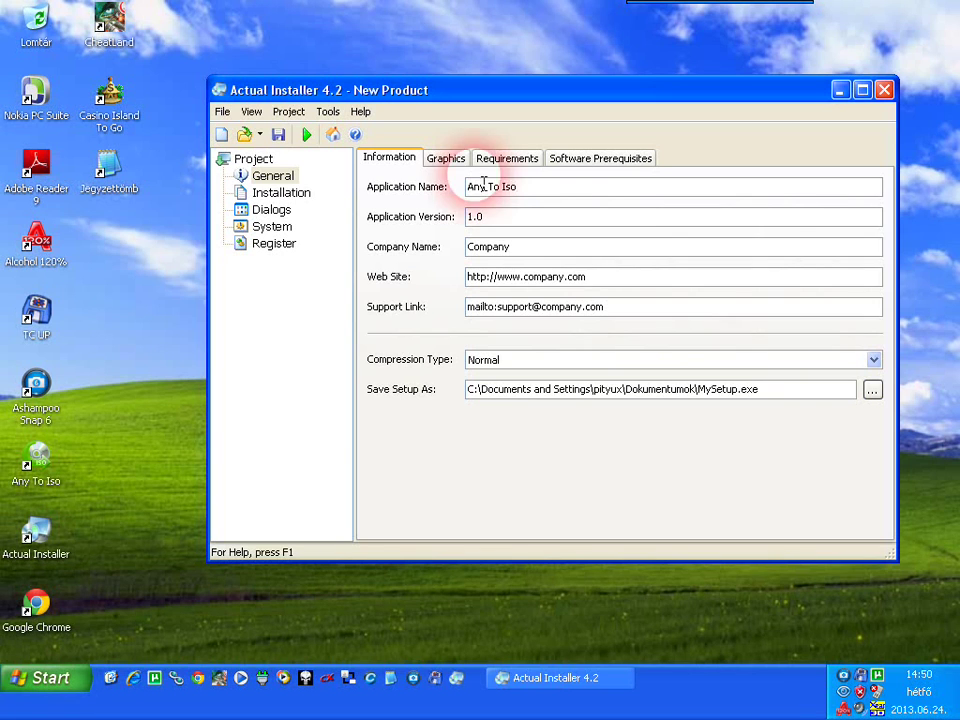
# Copy the application name Any To Iso into the company name
pyautogui.moveTo(527, 190); pyautogui.dragTo(465, 190)
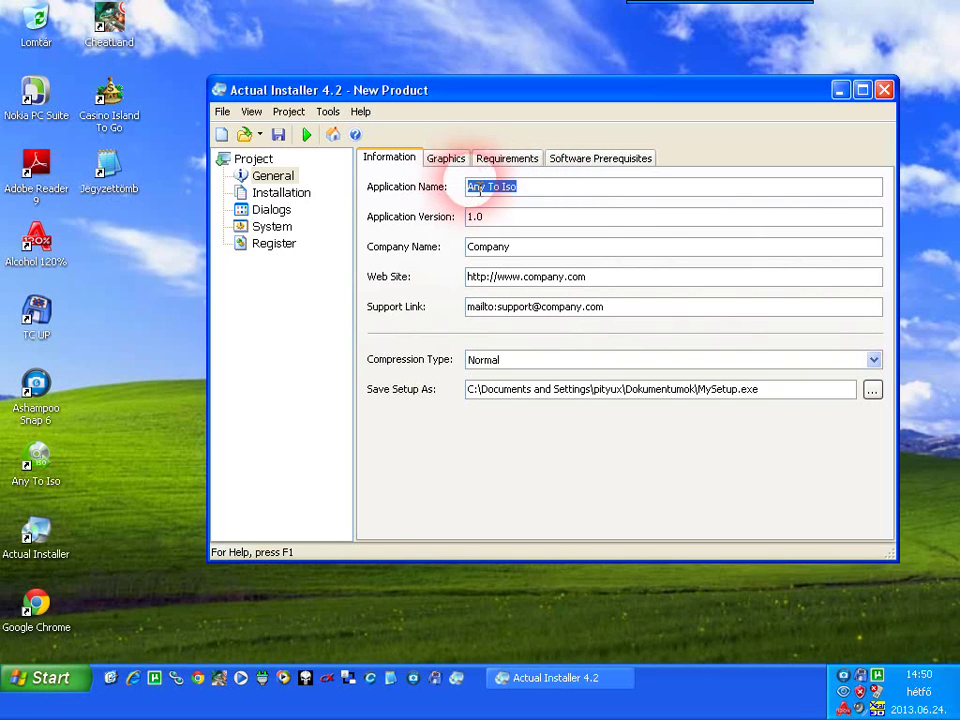
pyautogui.rightClick(466, 189)
pyautogui.click(518, 238)
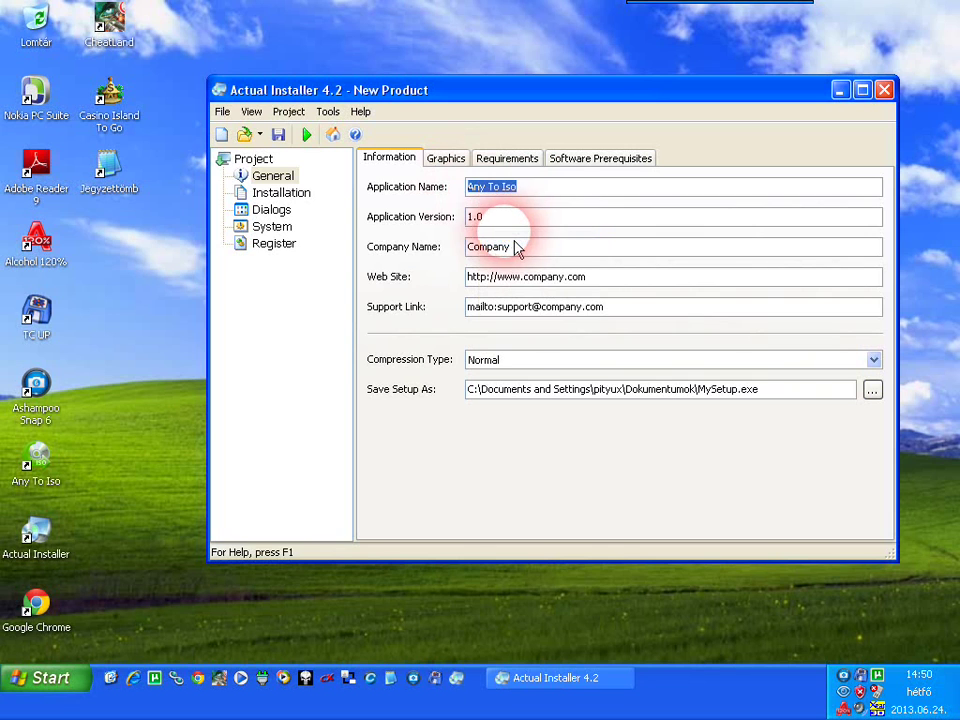
pyautogui.moveTo(518, 246); pyautogui.dragTo(467, 249)
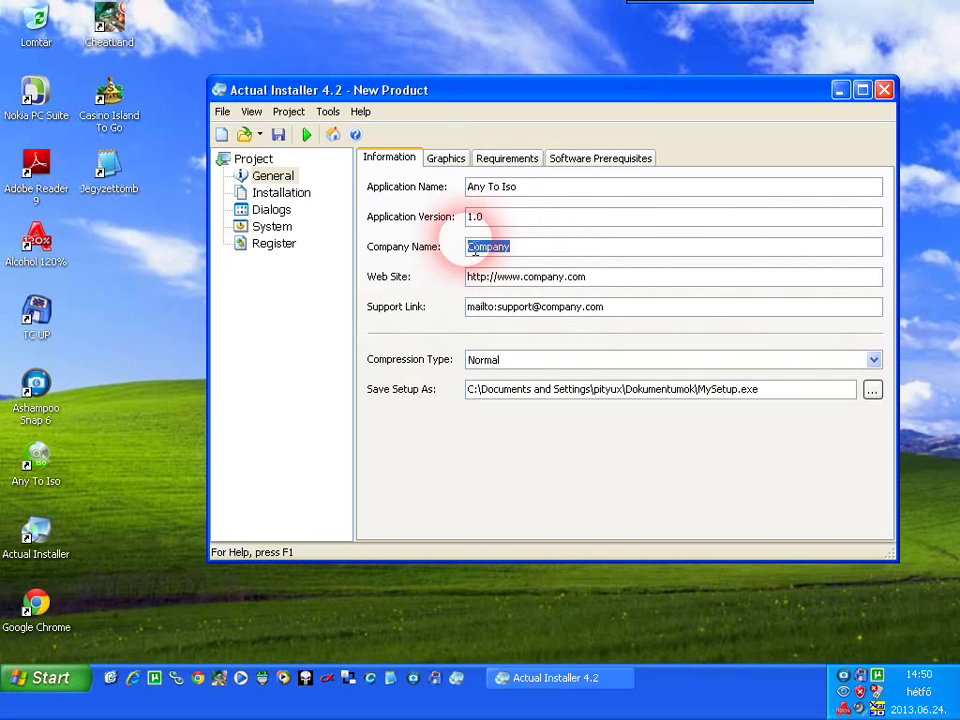
pyautogui.rightClick(467, 249)
pyautogui.click(505, 314)
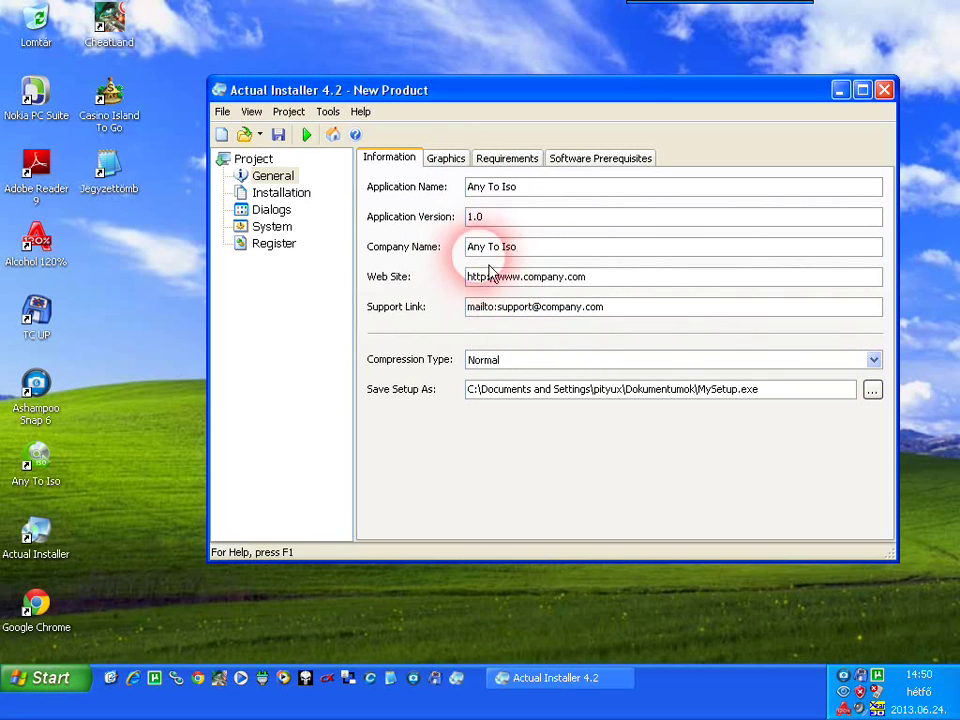
# Set the setup file to be saved as Any To Iso.exe in the ACTUAL INSTALLER folder on drive E
pyautogui.click(870, 391)
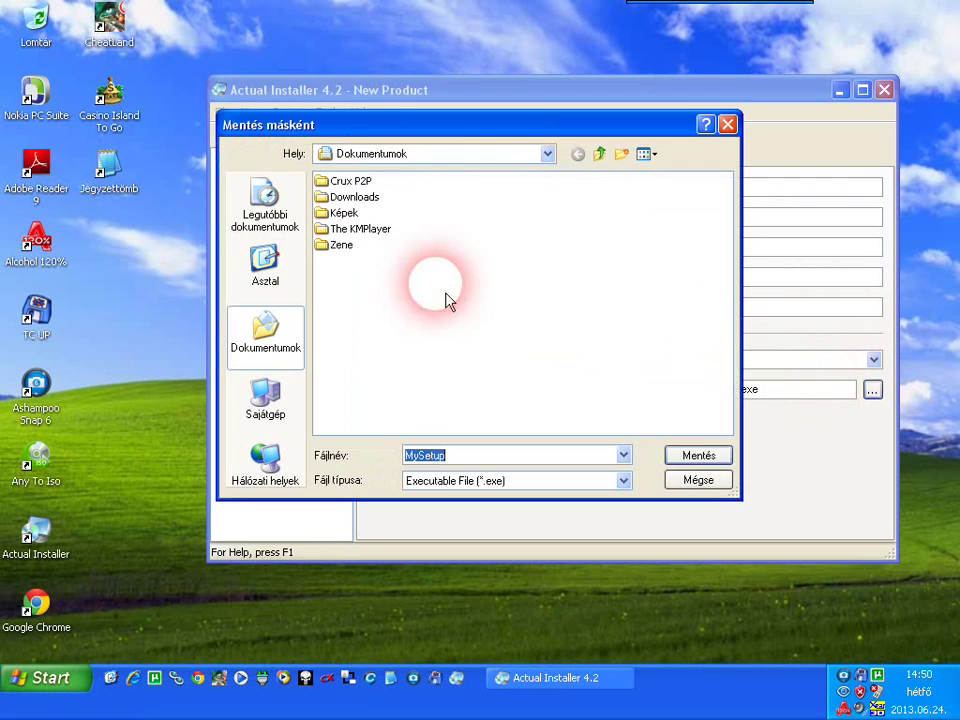
pyautogui.click(267, 397)
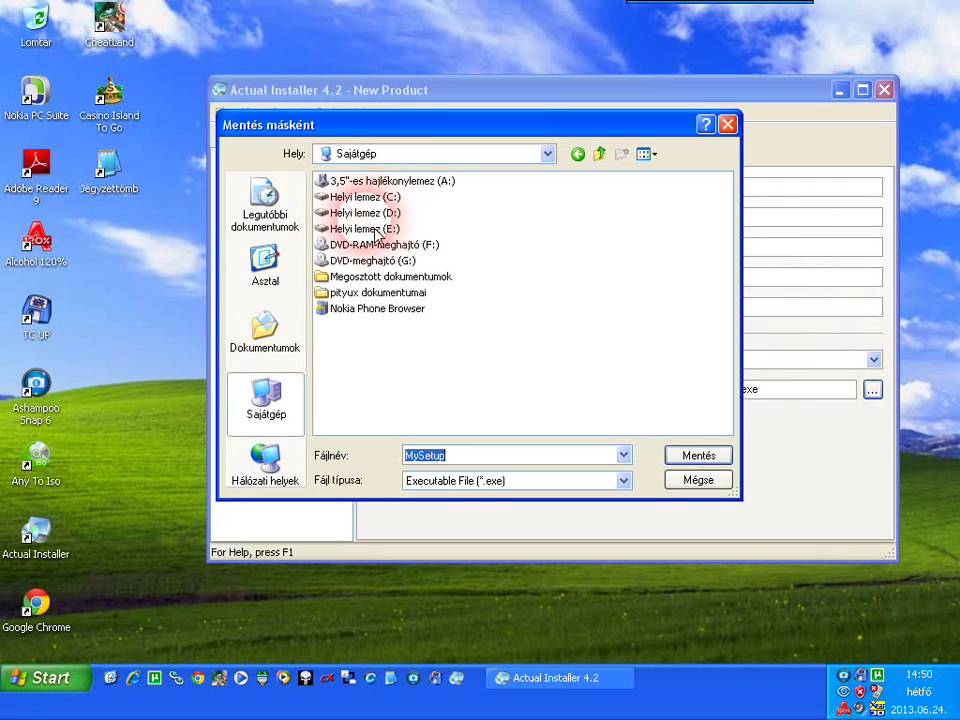
pyautogui.doubleClick(368, 229)
pyautogui.doubleClick(366, 181)
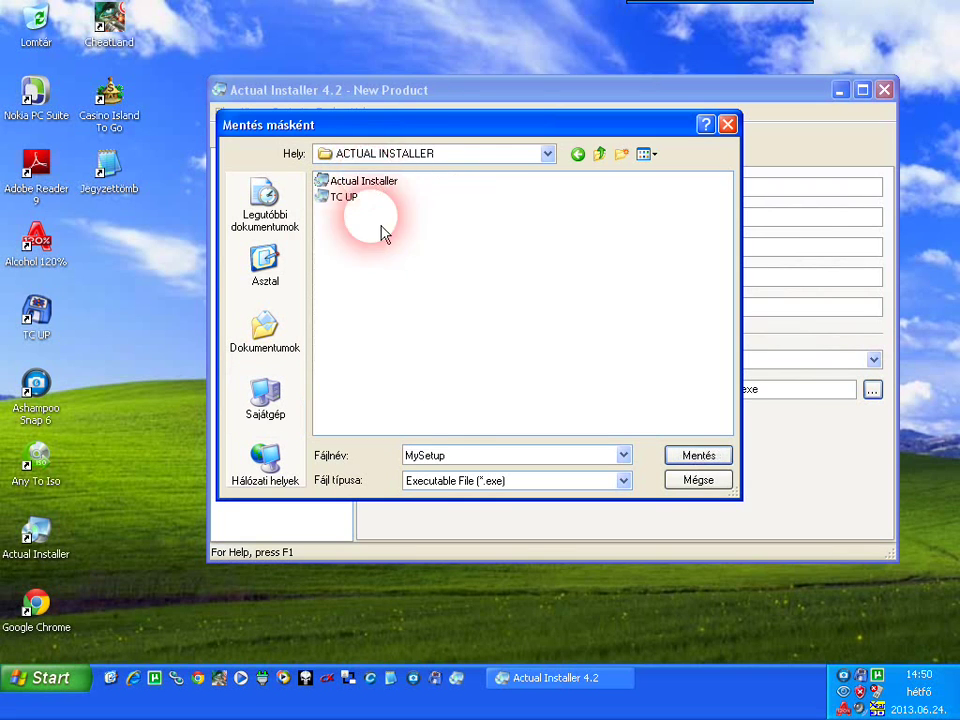
pyautogui.doubleClick(451, 456)
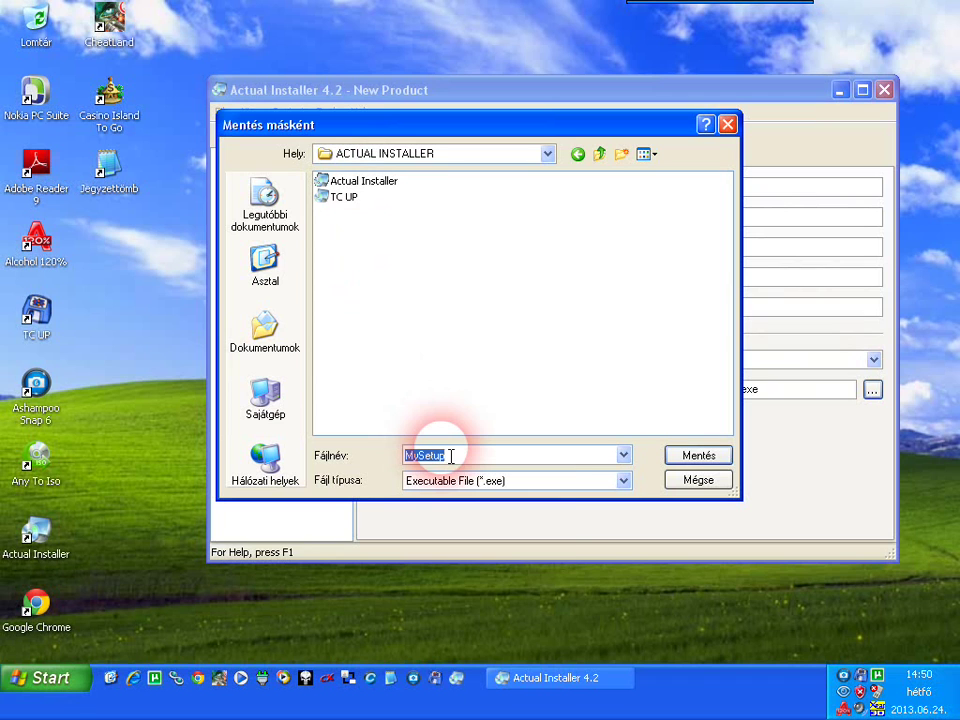
pyautogui.rightClick(451, 456)
pyautogui.click(489, 519)
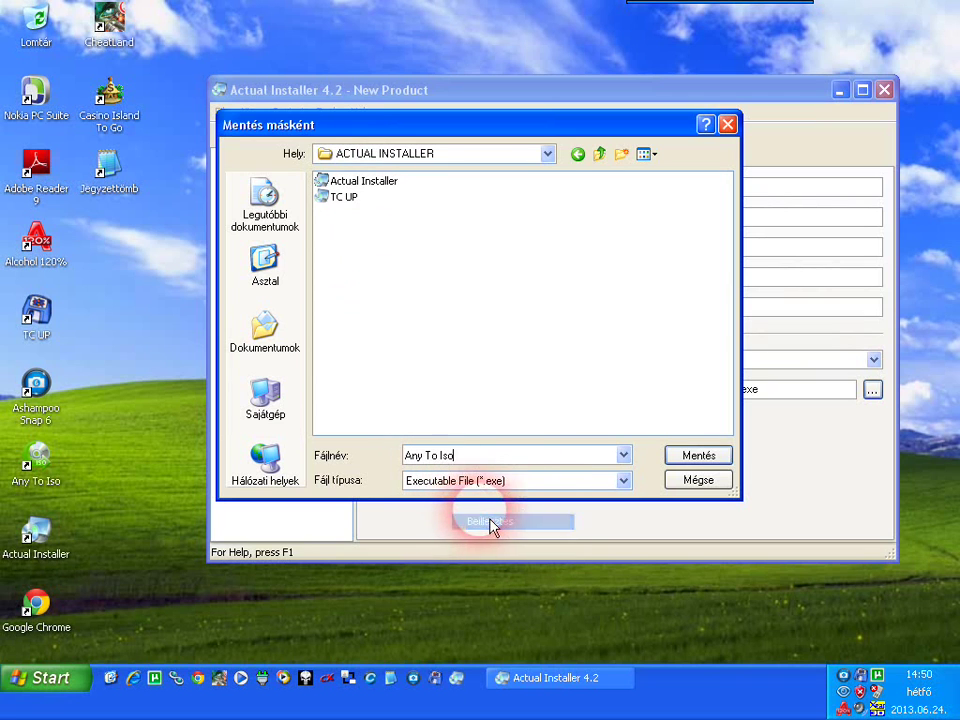
pyautogui.click(696, 456)
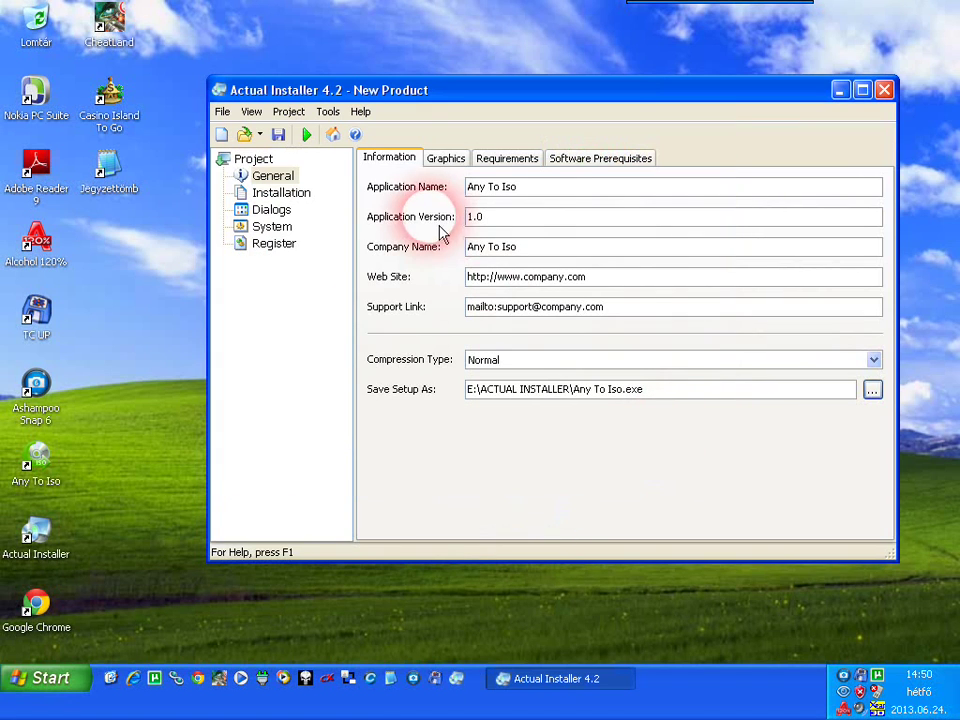
# Choose 05.bmp as the installer's wizard bitmap
pyautogui.click(446, 162)
pyautogui.click(872, 187)
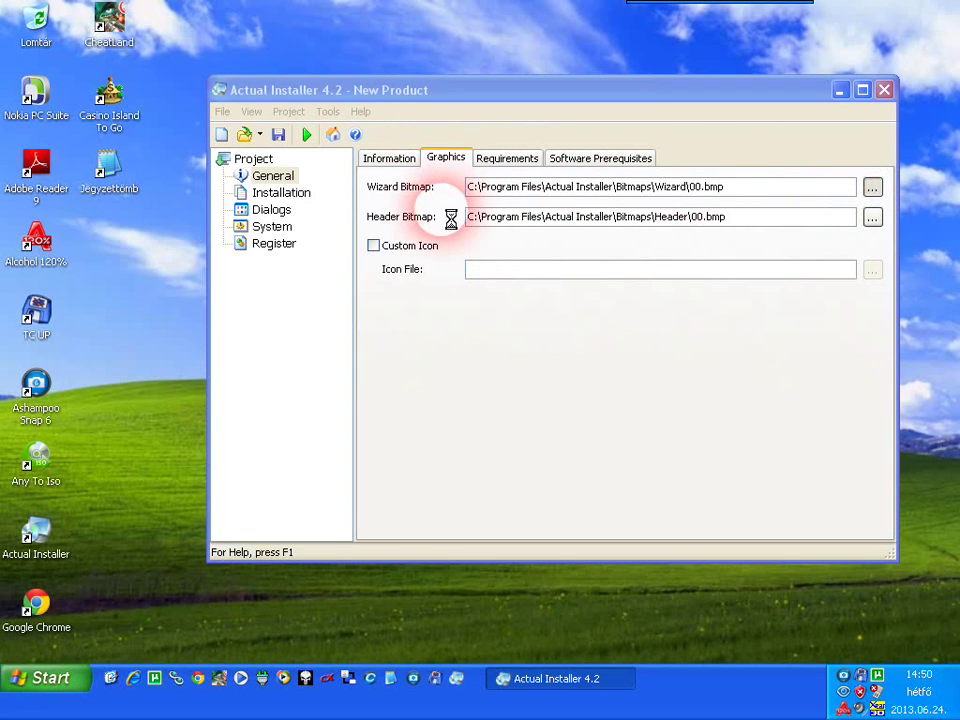
pyautogui.click(336, 261)
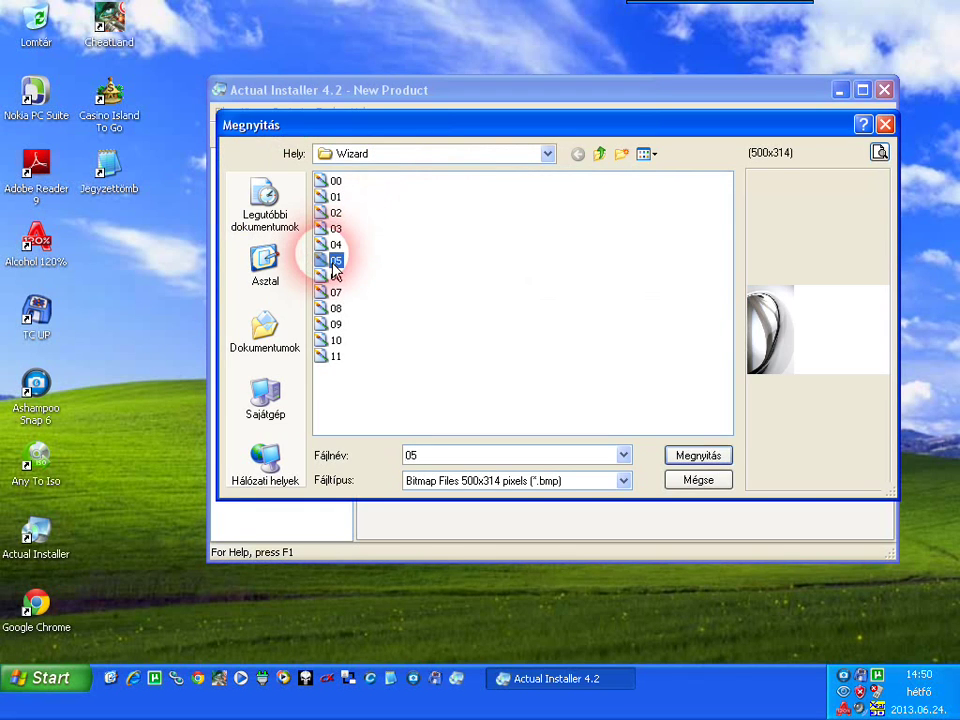
pyautogui.click(335, 279)
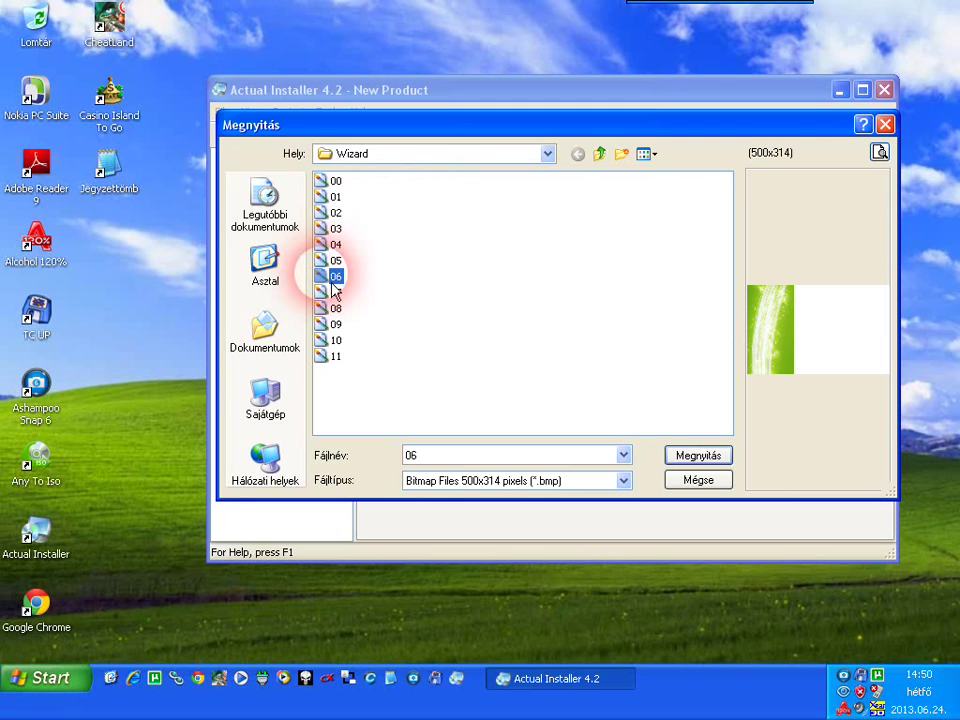
pyautogui.click(336, 260)
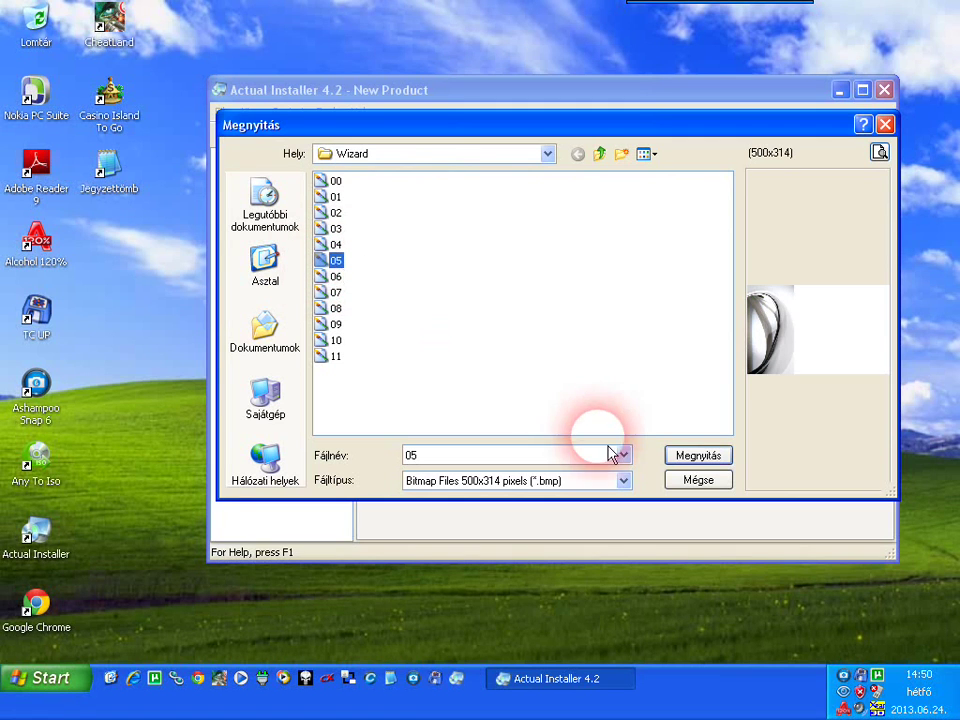
pyautogui.click(686, 454)
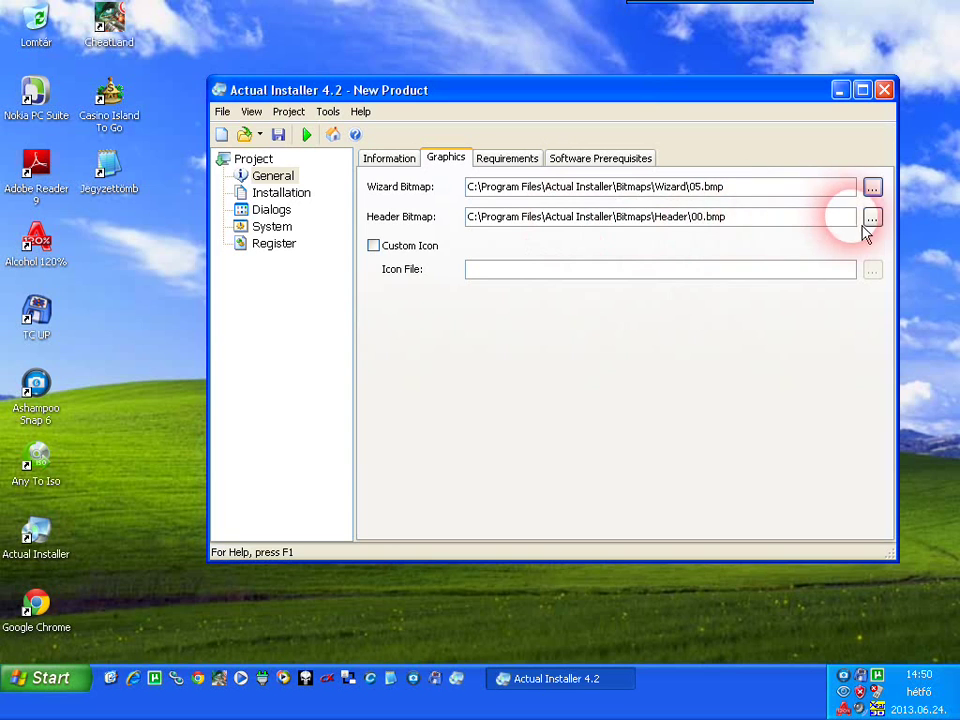
# Choose 02.bmp as the installer's header bitmap
pyautogui.click(872, 219)
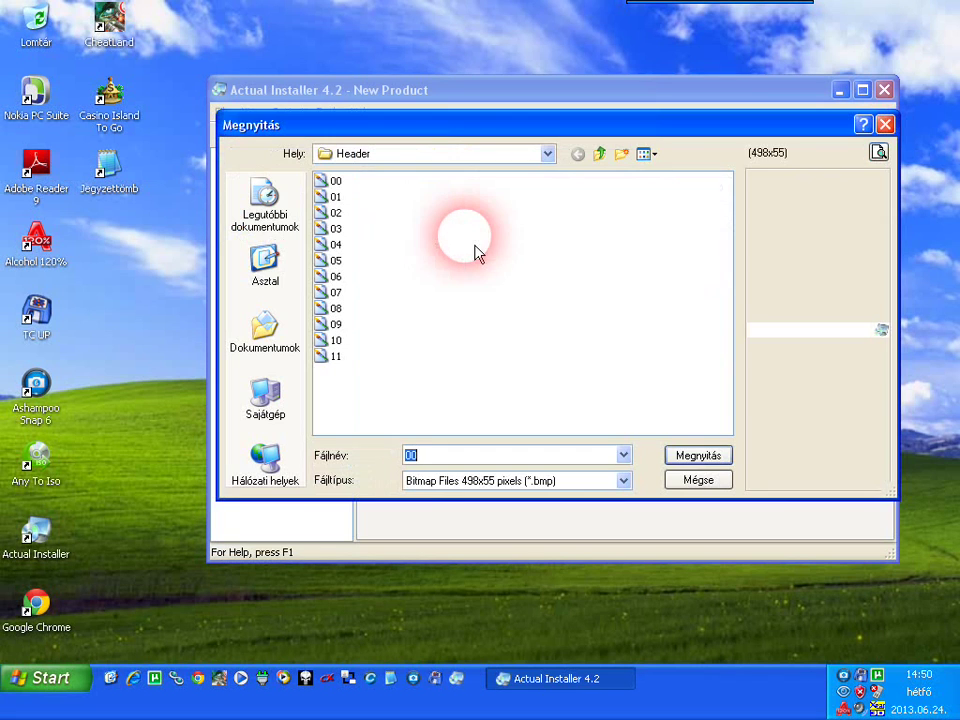
pyautogui.click(334, 198)
pyautogui.click(336, 212)
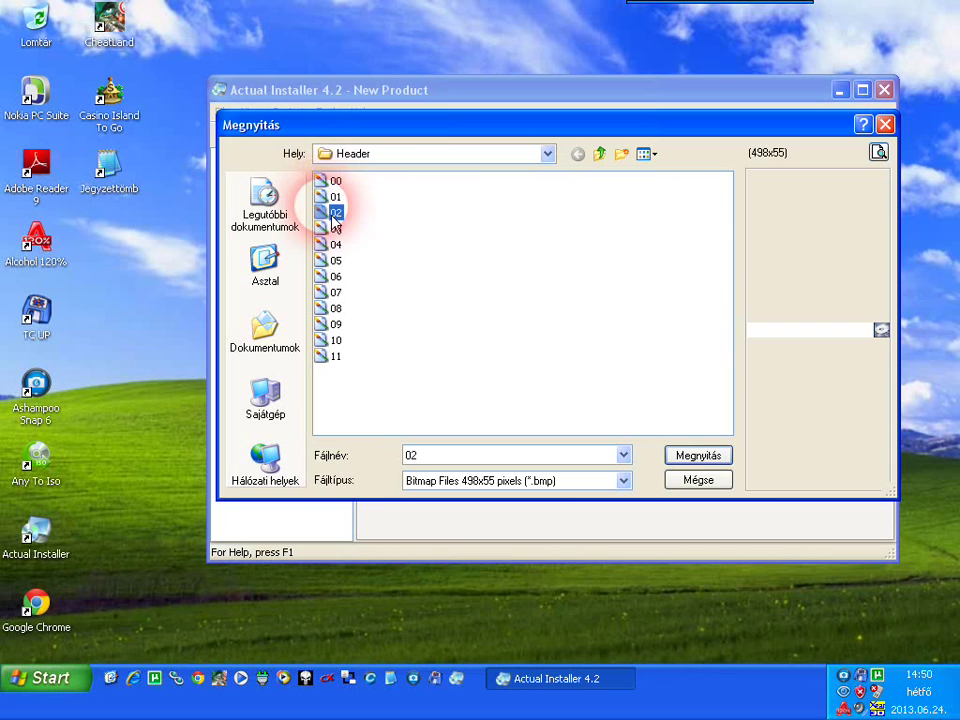
pyautogui.click(680, 455)
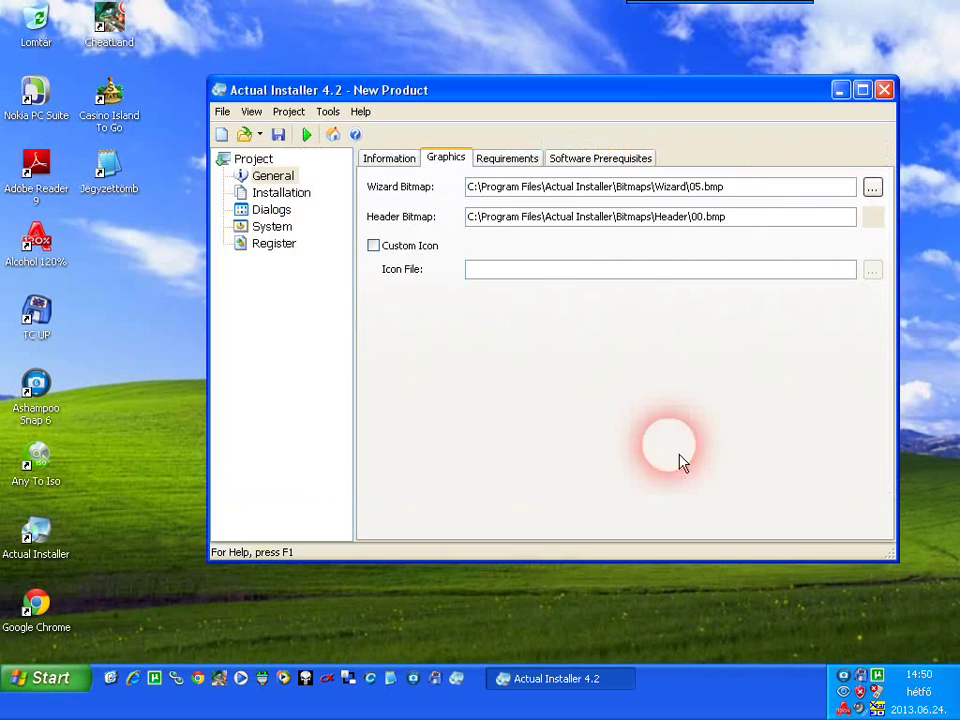
# Enable a custom icon and use any to iso.ico from C:\Program Files\Any To Iso as the icon file
pyautogui.click(373, 245)
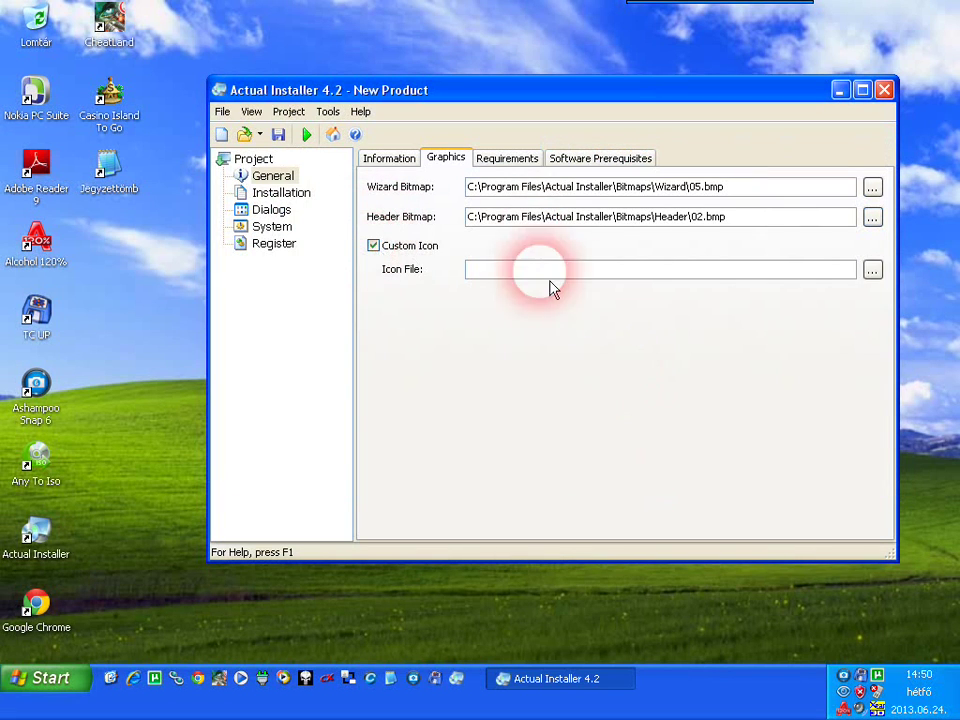
pyautogui.click(873, 271)
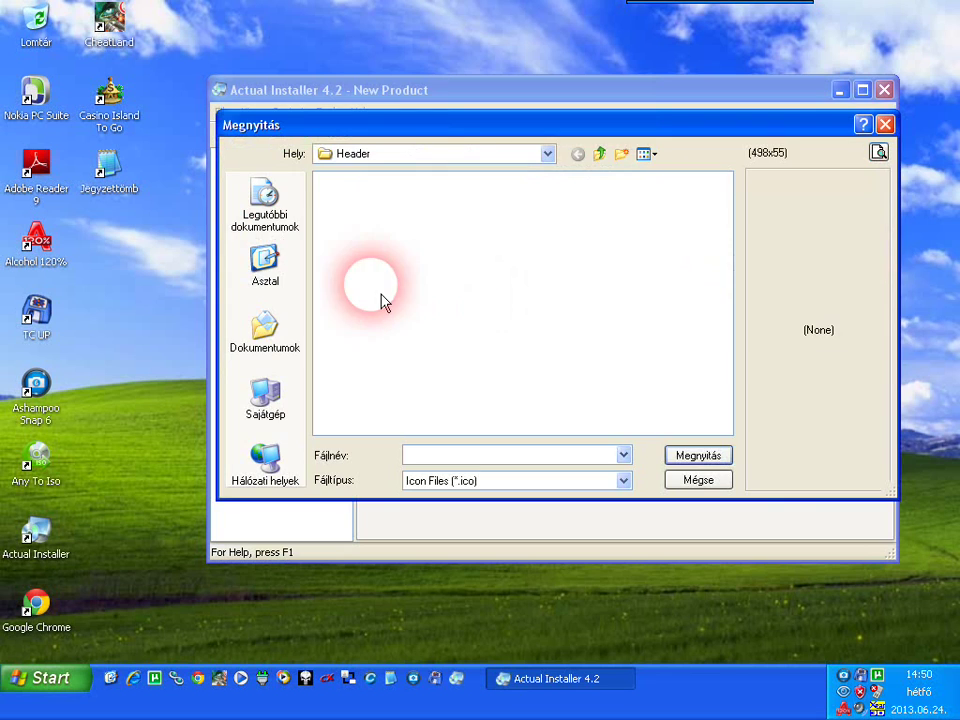
pyautogui.click(266, 398)
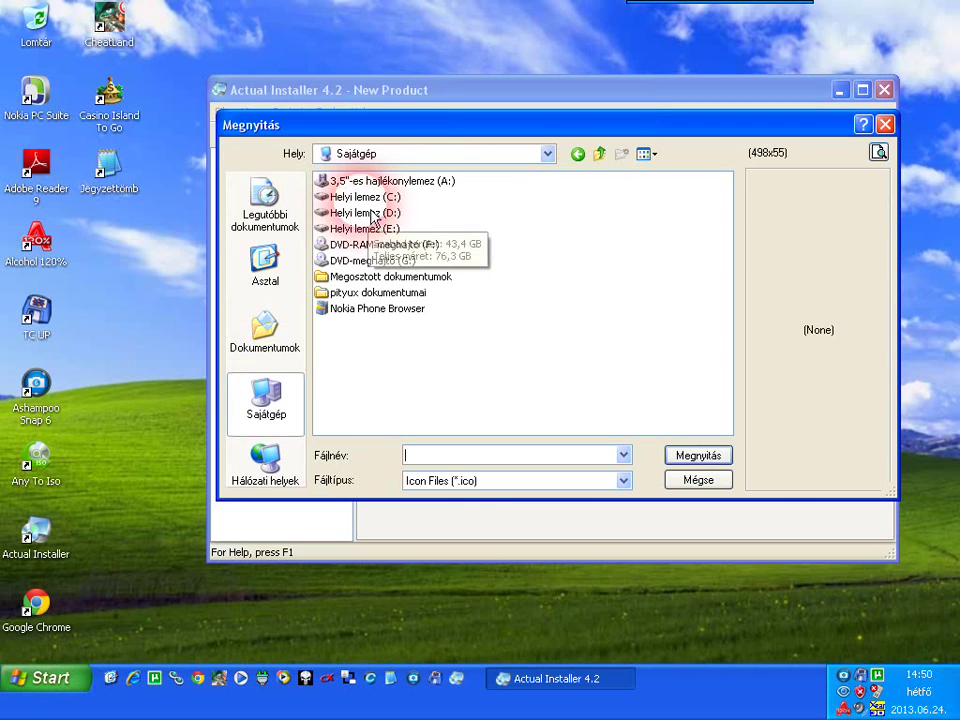
pyautogui.doubleClick(365, 197)
pyautogui.click(368, 198)
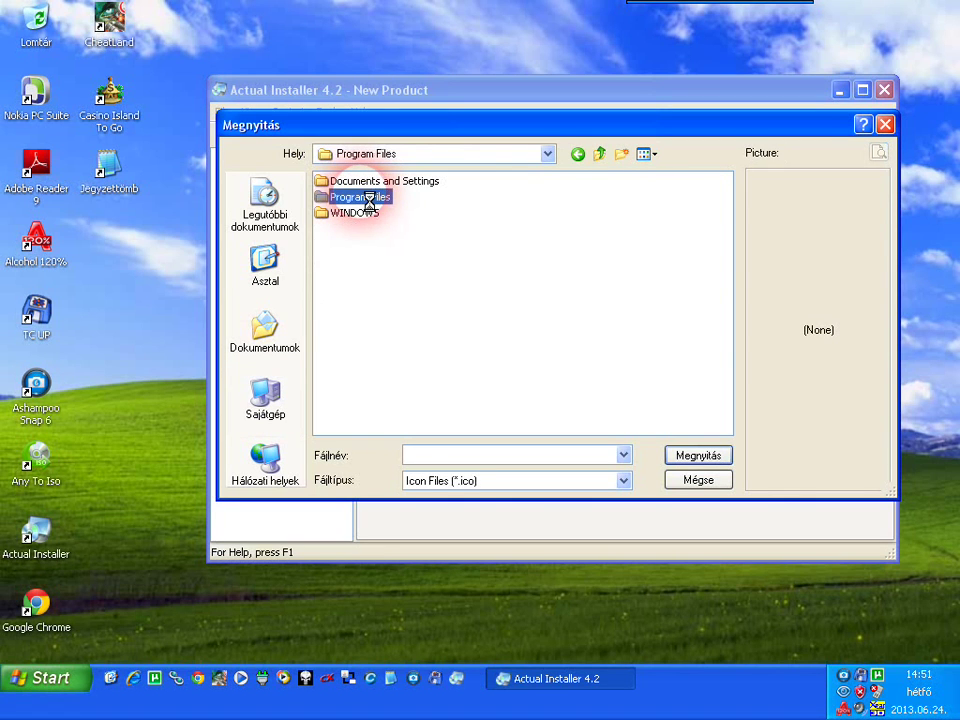
pyautogui.click(358, 245)
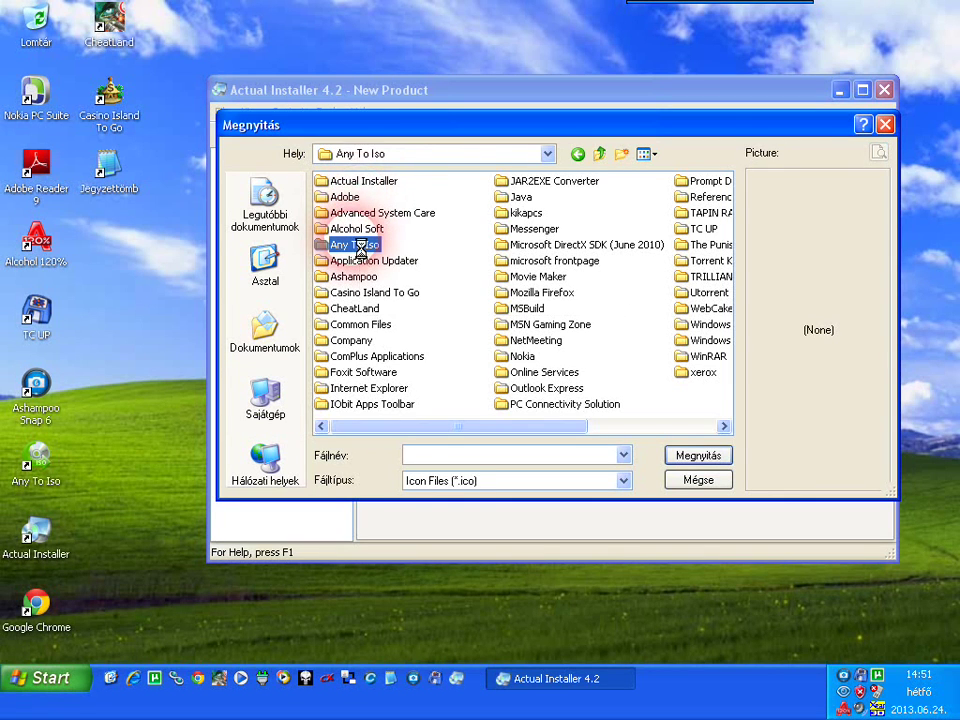
pyautogui.doubleClick(358, 247)
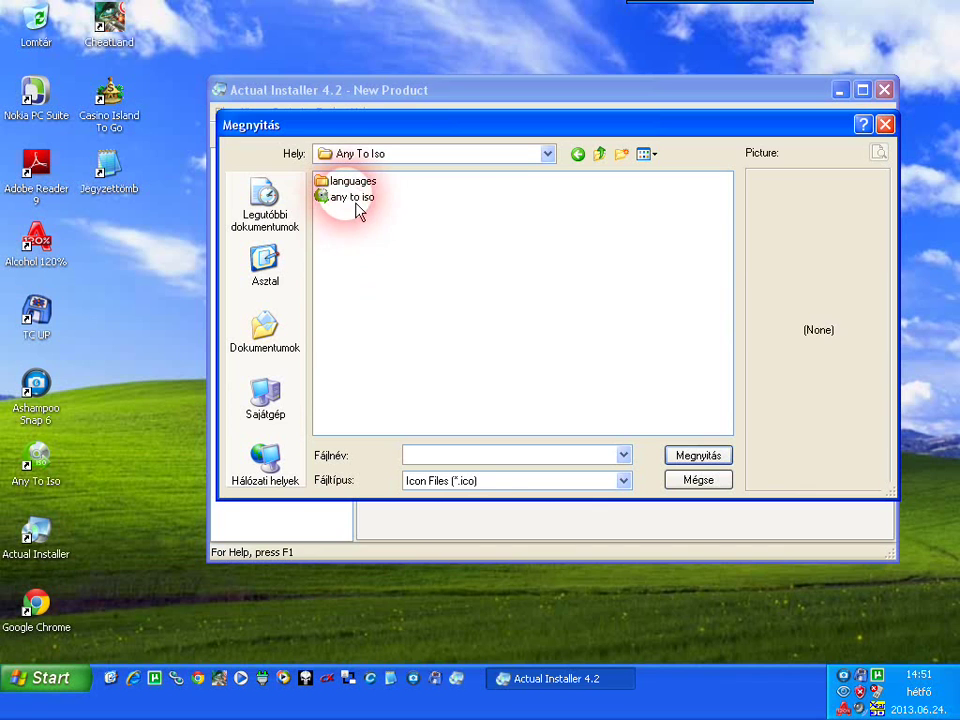
pyautogui.click(360, 200)
pyautogui.click(670, 455)
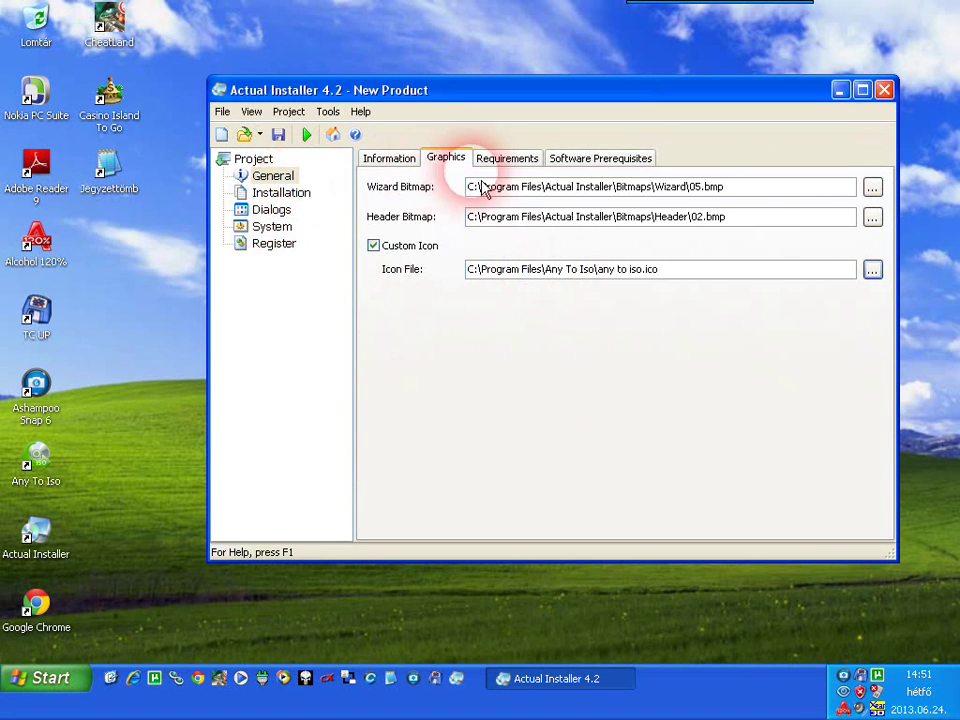
# Limit the required operating systems to Windows XP and Windows 7 by excluding all the other Windows versions
pyautogui.click(505, 158)
pyautogui.click(398, 210)
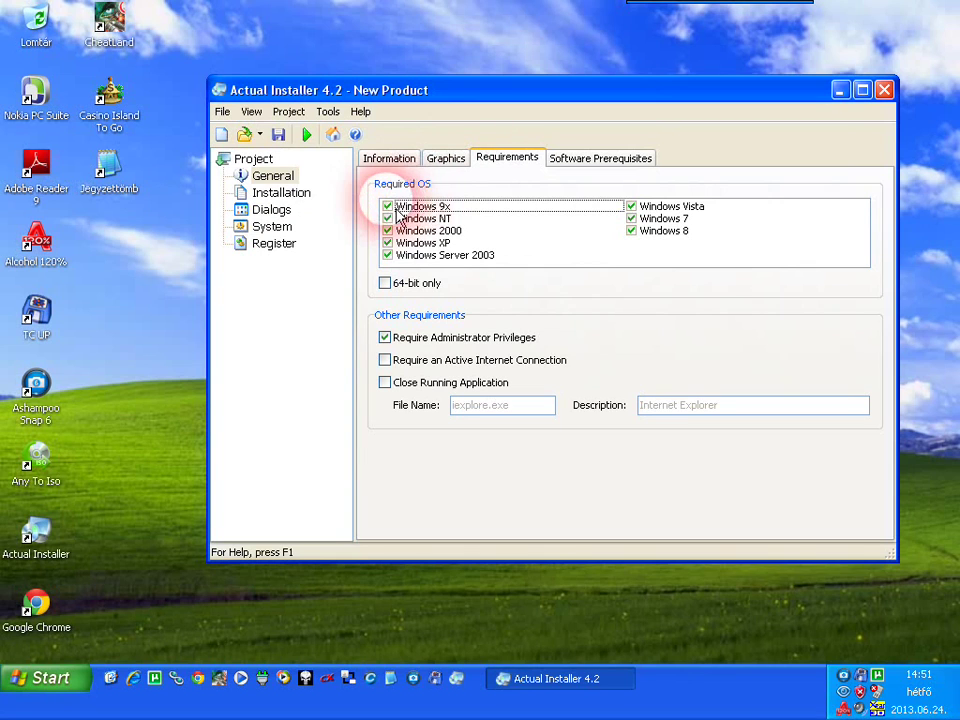
pyautogui.click(388, 208)
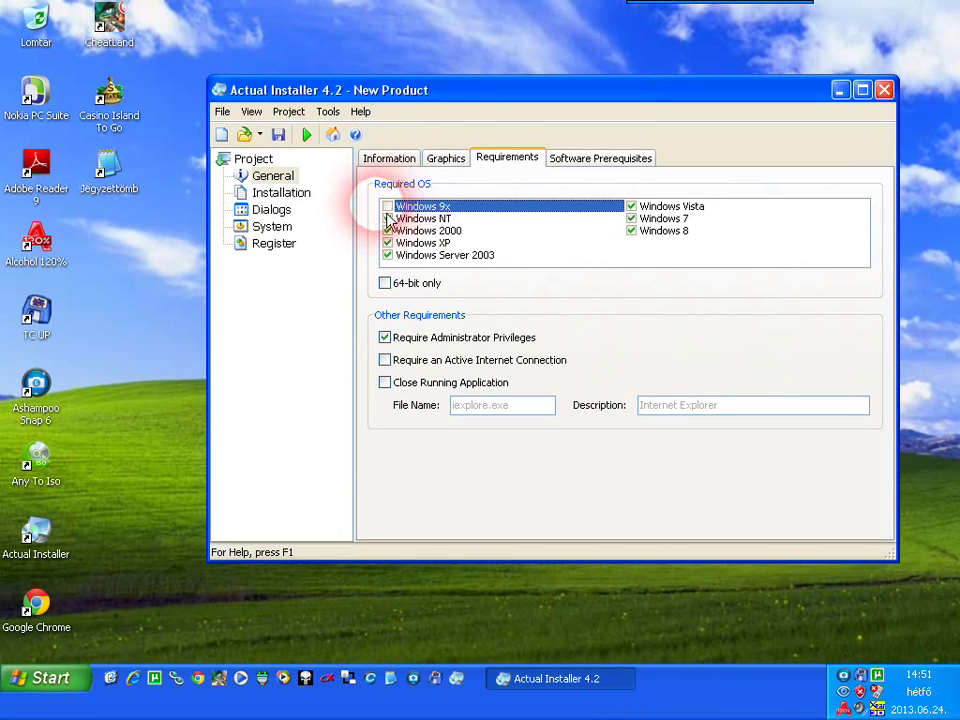
pyautogui.click(388, 219)
pyautogui.click(388, 231)
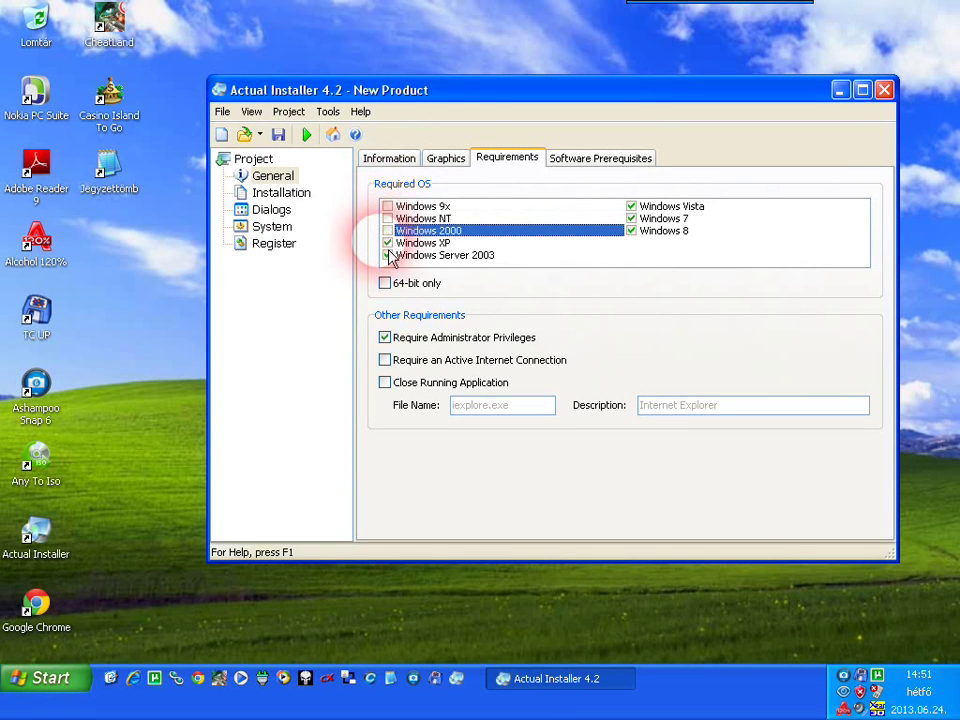
pyautogui.click(388, 256)
pyautogui.click(631, 231)
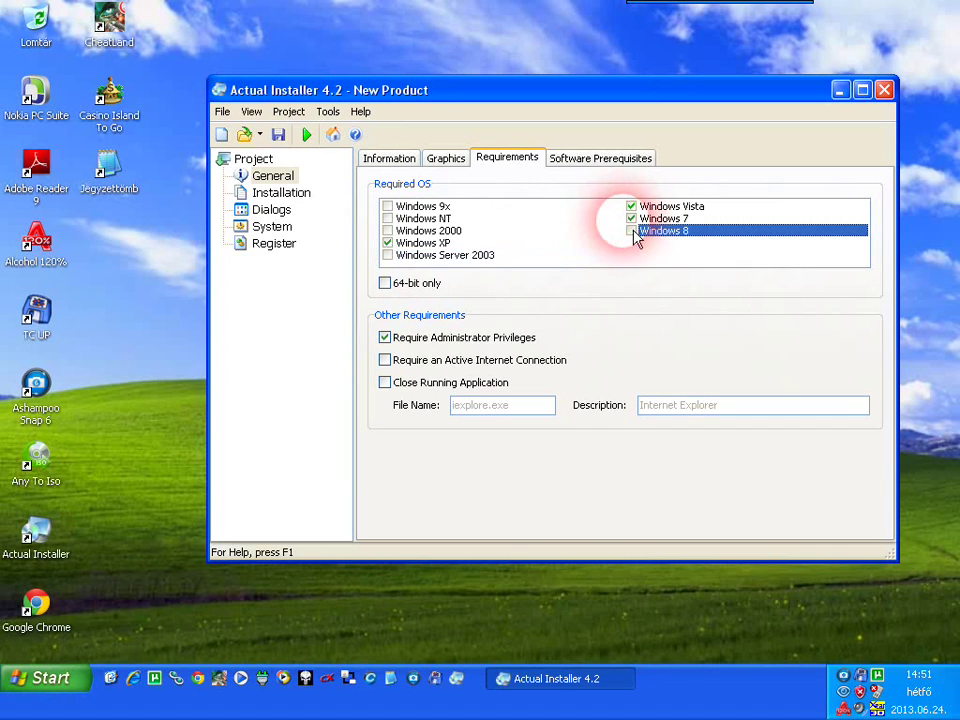
pyautogui.click(631, 206)
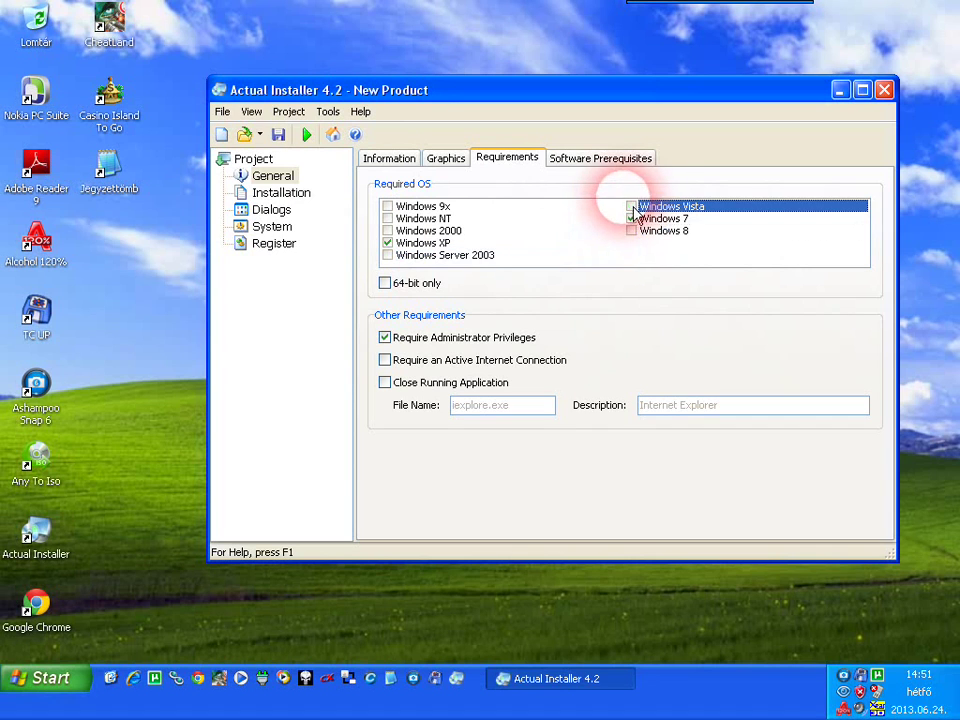
# Set the installation source folder to C:\Program Files\Any To Iso and the main executable to <InstallDir>\anytoiso.exe
pyautogui.click(582, 160)
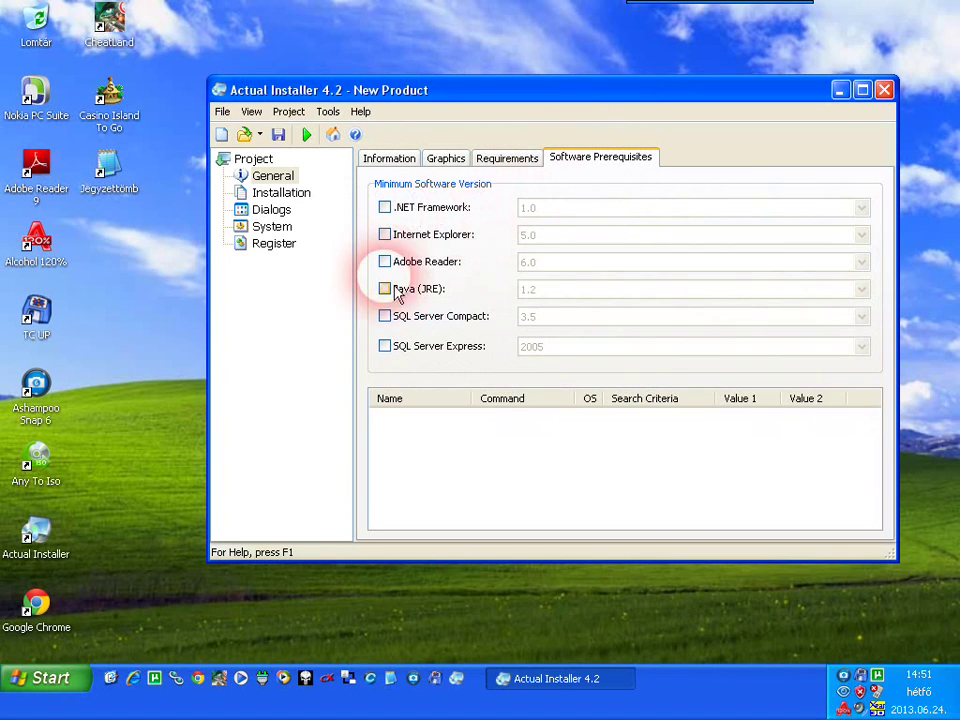
pyautogui.click(278, 195)
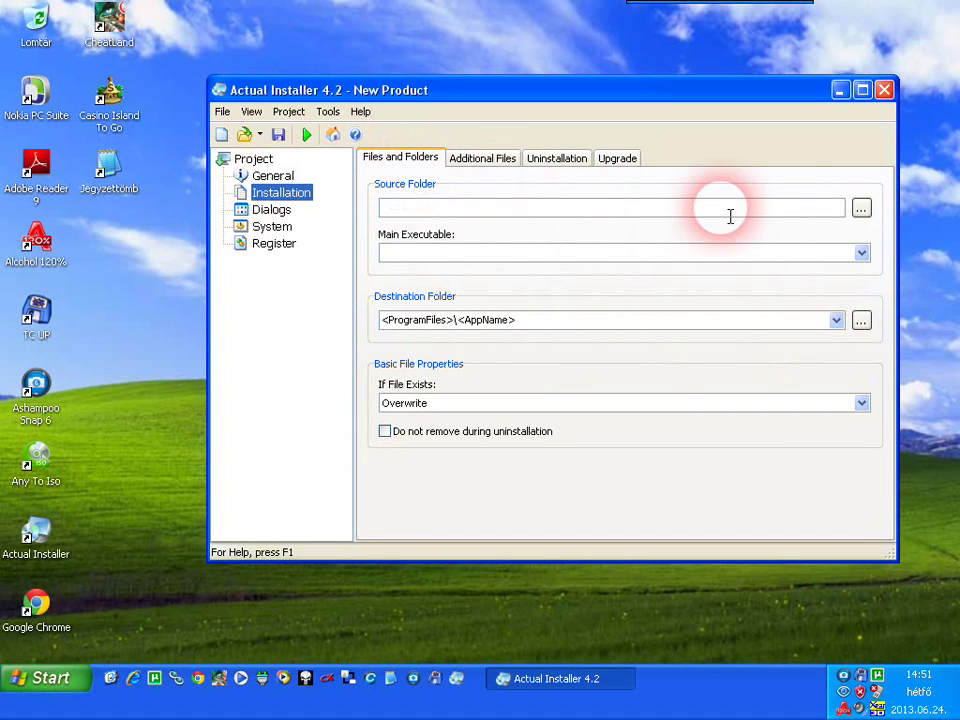
pyautogui.click(862, 209)
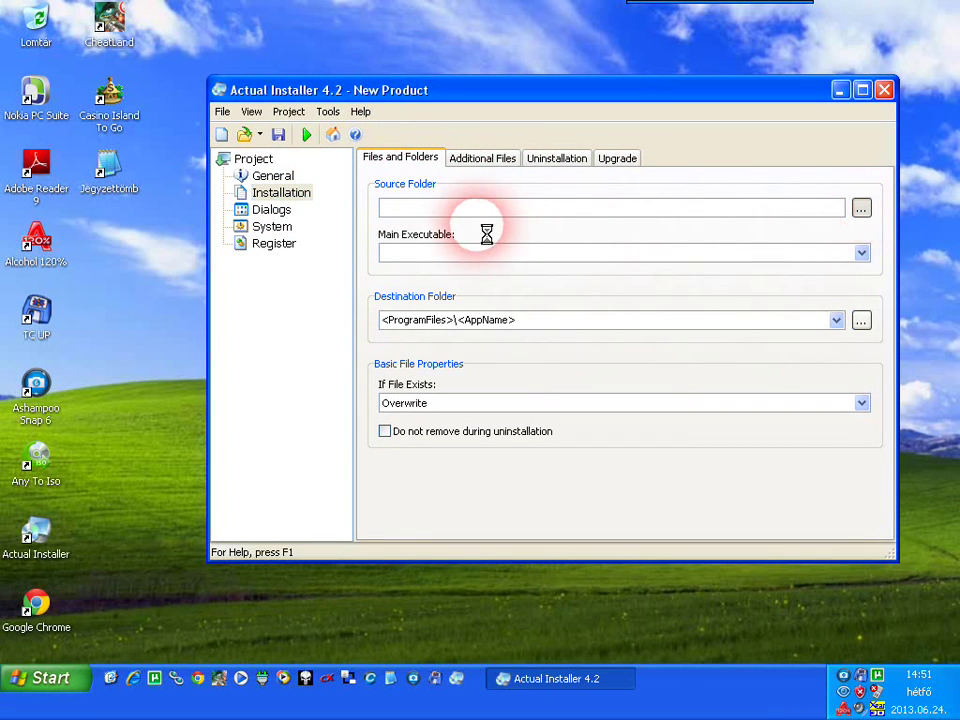
pyautogui.doubleClick(400, 290)
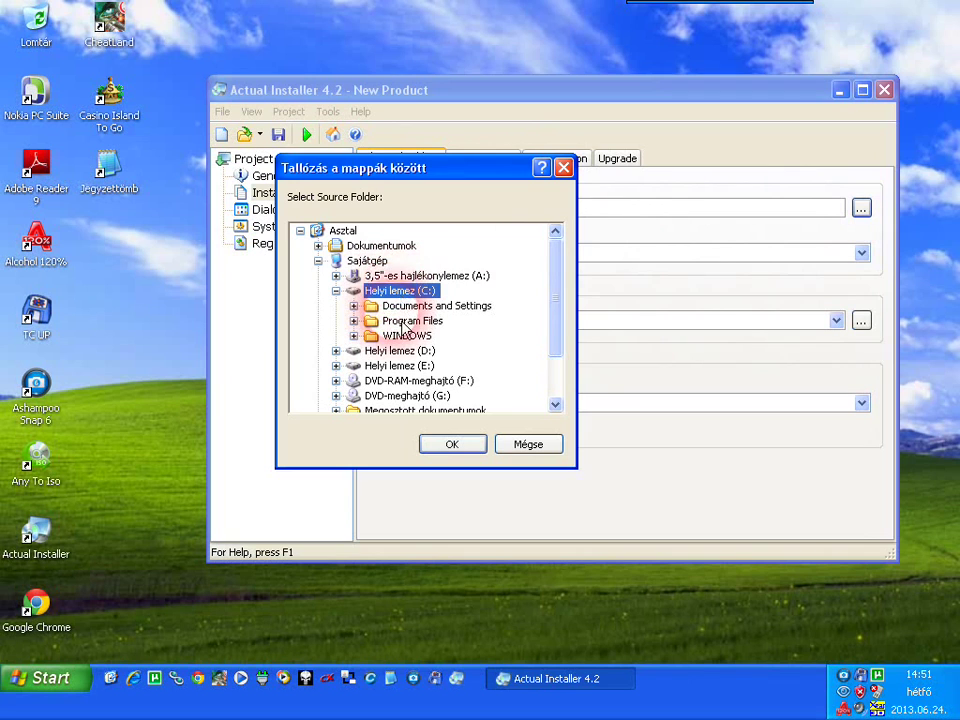
pyautogui.click(405, 320)
pyautogui.doubleClick(400, 320)
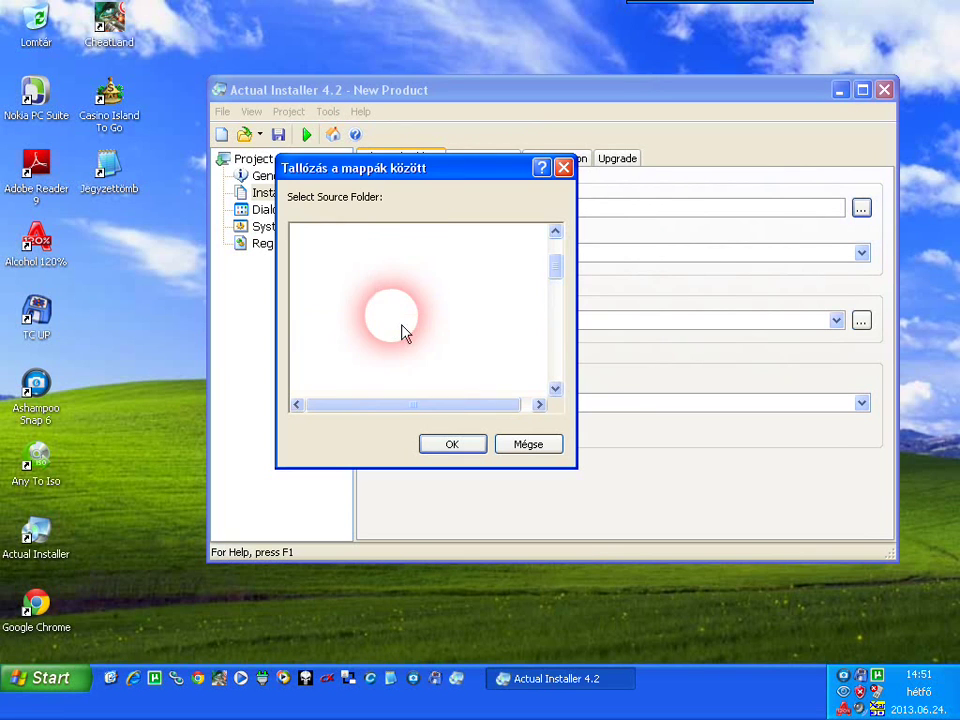
pyautogui.click(410, 306)
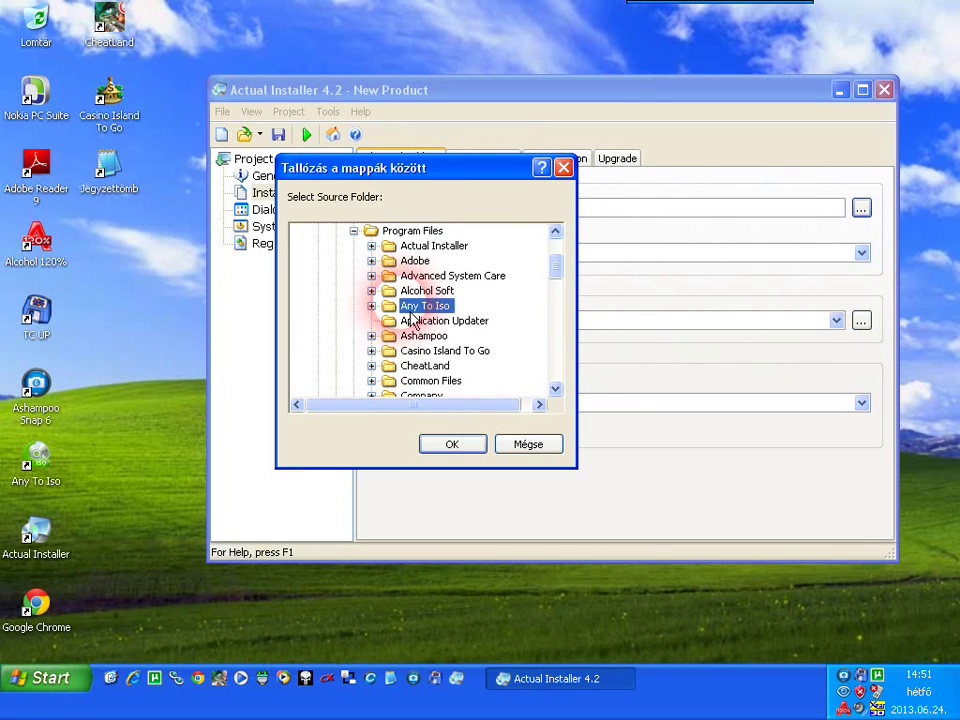
pyautogui.click(452, 446)
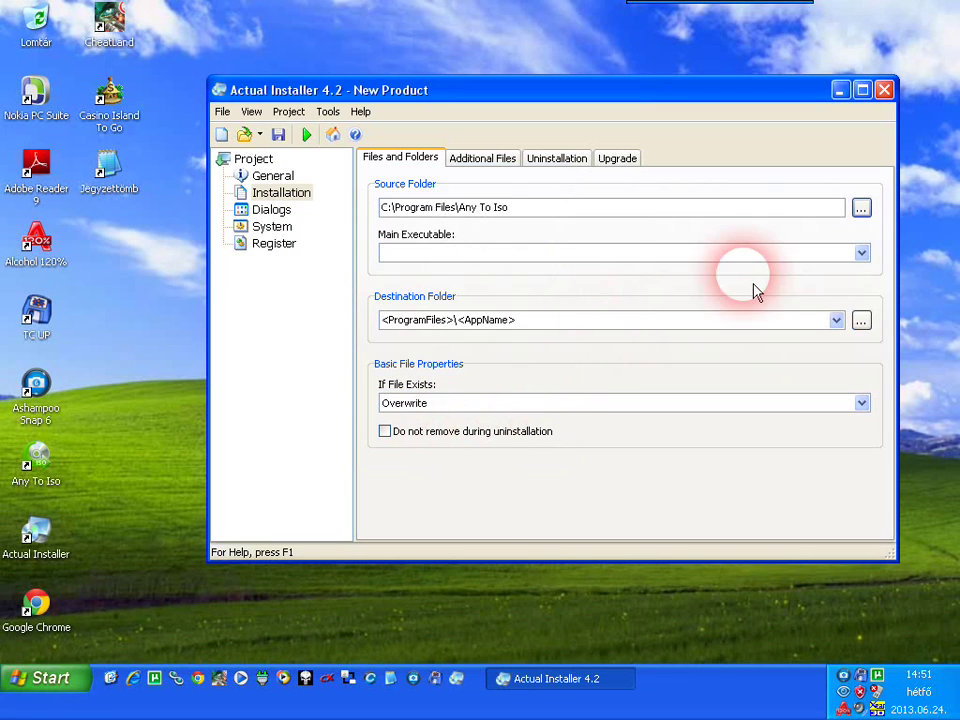
pyautogui.click(862, 255)
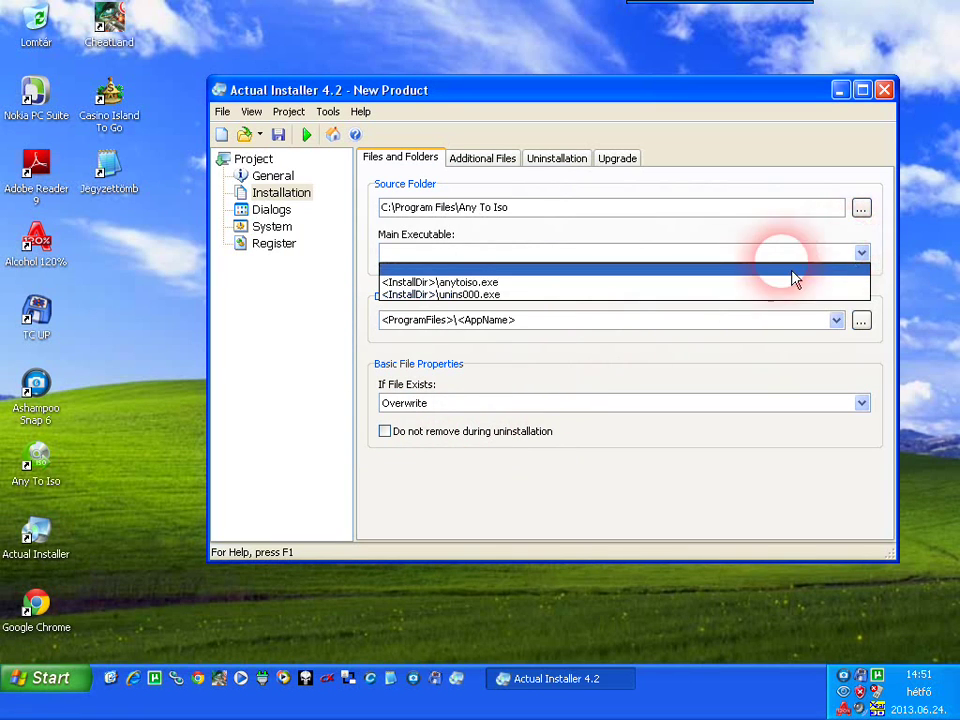
pyautogui.click(472, 284)
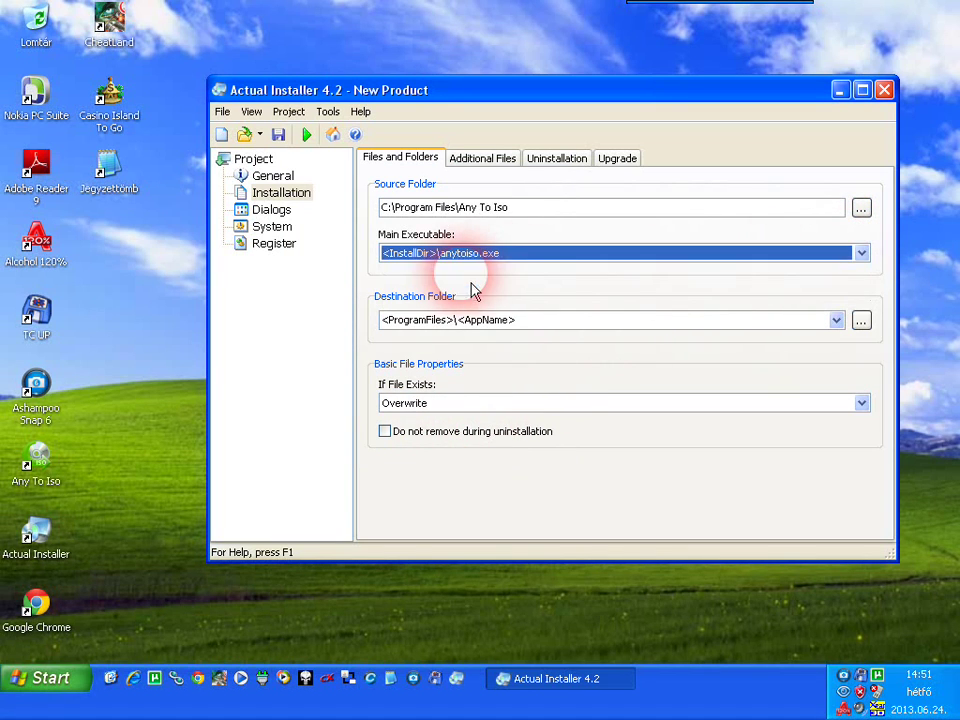
# Include an uninstaller in the package and enable its Force Uninstall option
pyautogui.click(479, 163)
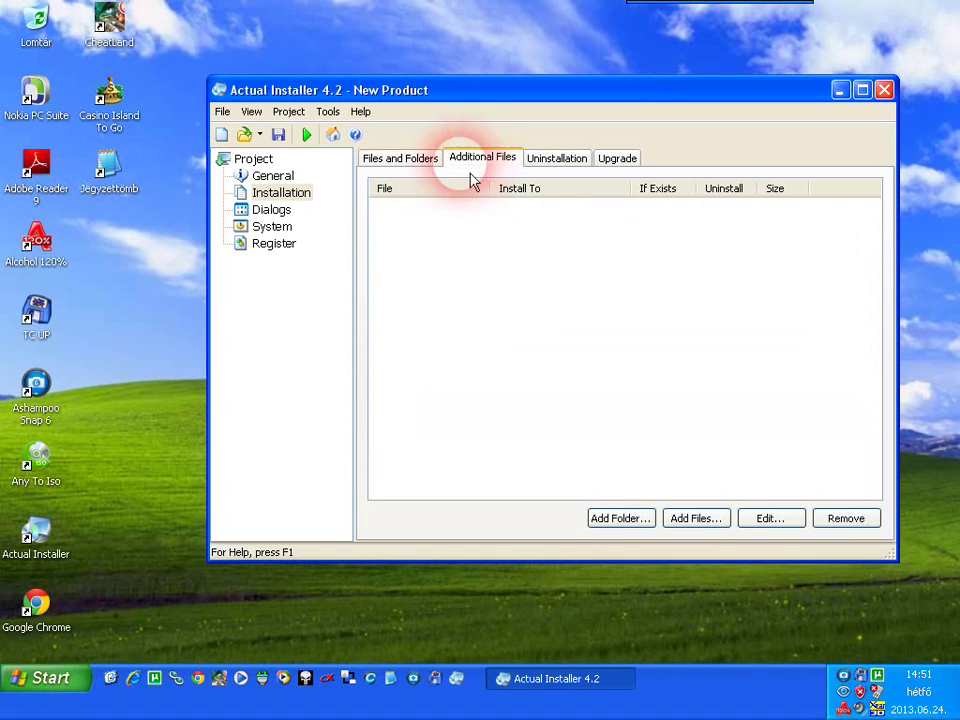
pyautogui.click(560, 163)
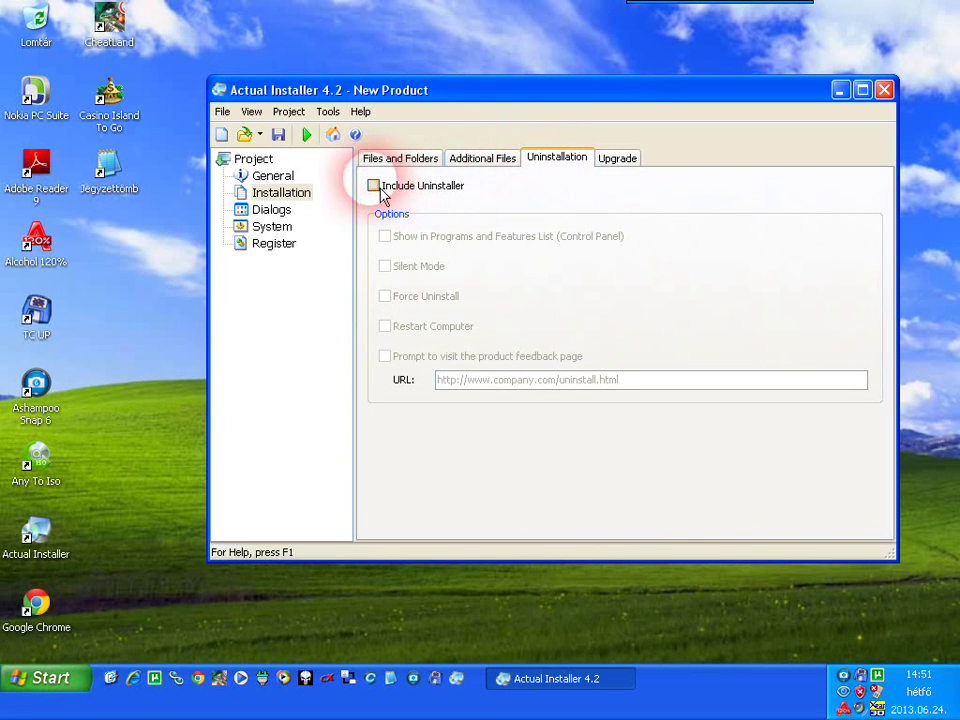
pyautogui.click(383, 192)
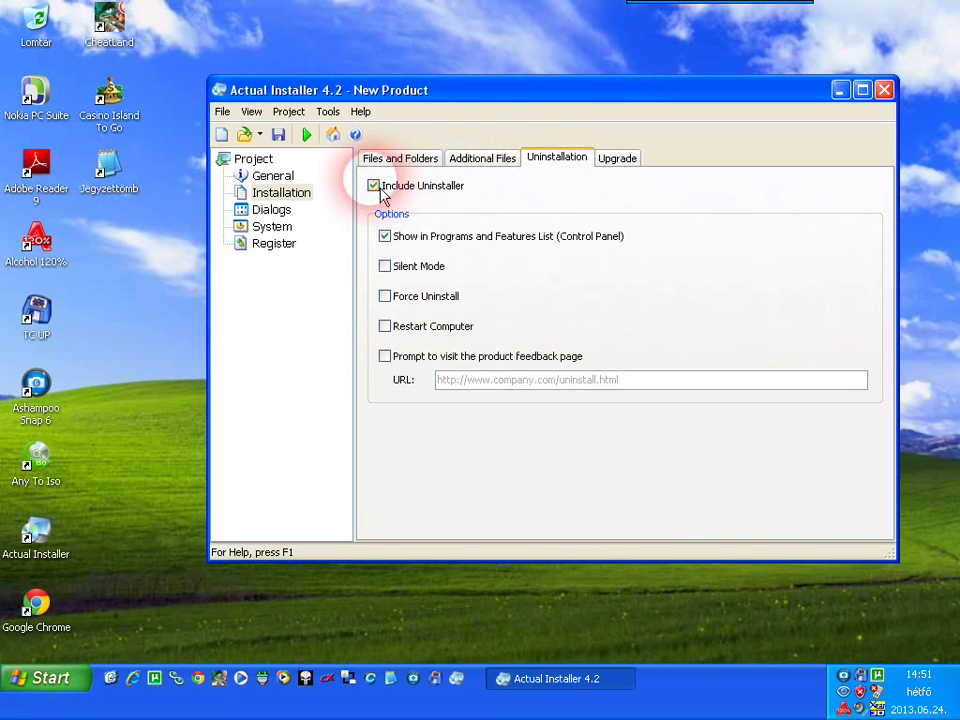
pyautogui.click(398, 311)
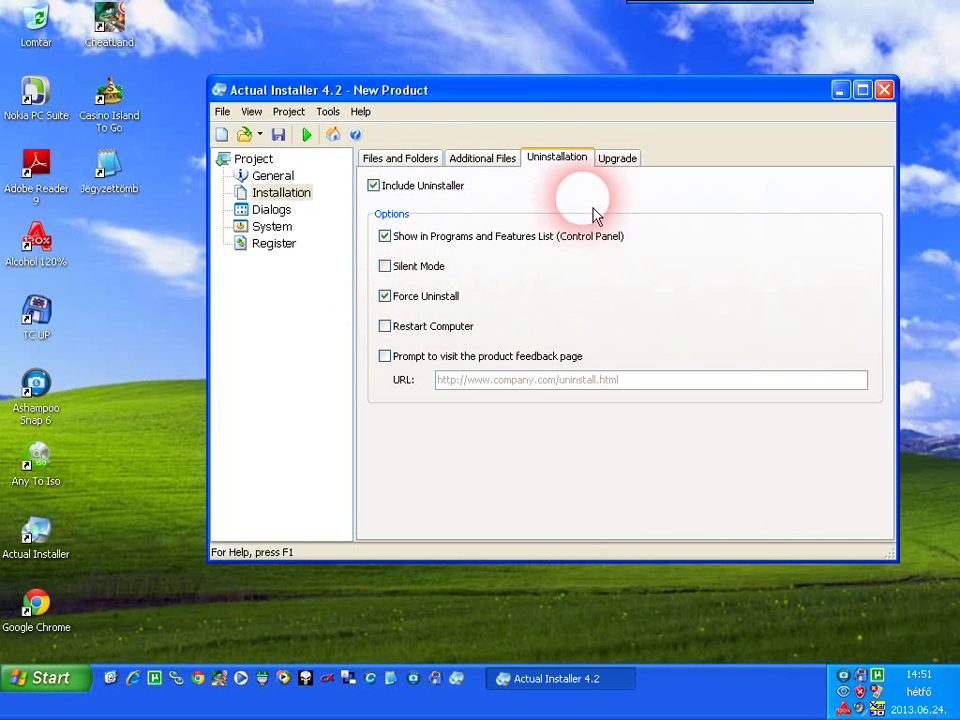
# Replace English with Hungarian as the only setup language and build the setup package
pyautogui.click(272, 211)
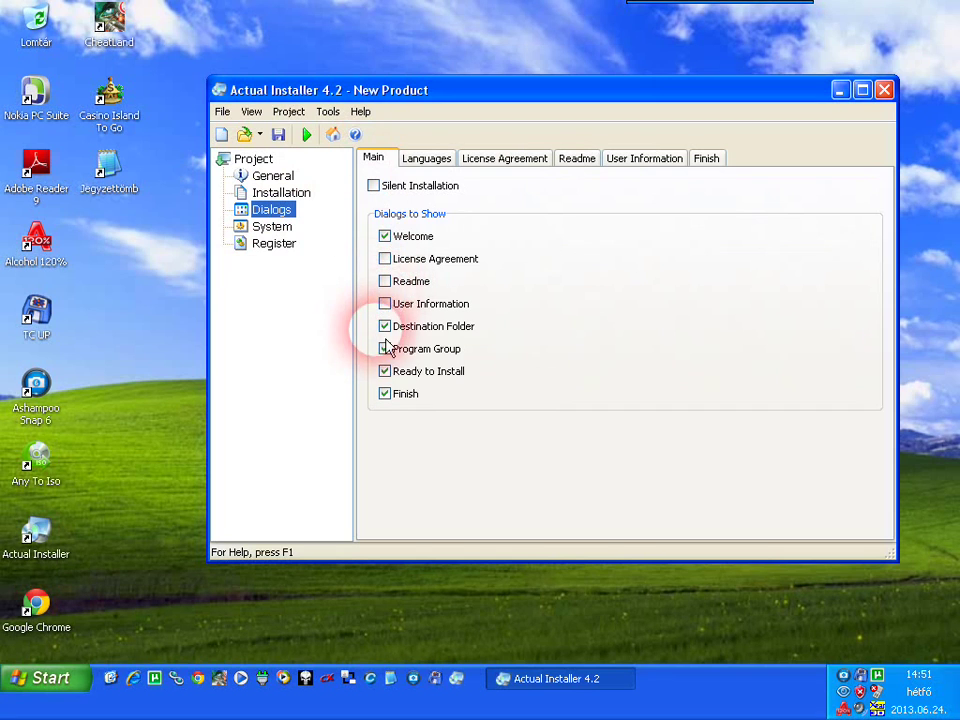
pyautogui.click(427, 160)
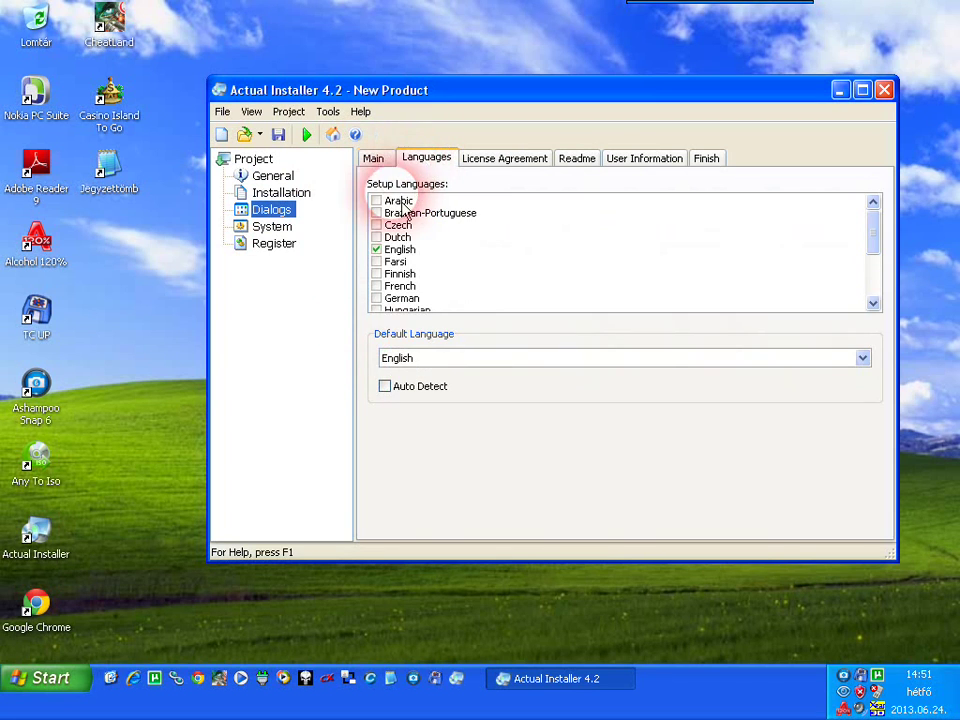
pyautogui.click(378, 250)
pyautogui.scroll(-1, 381, 258)
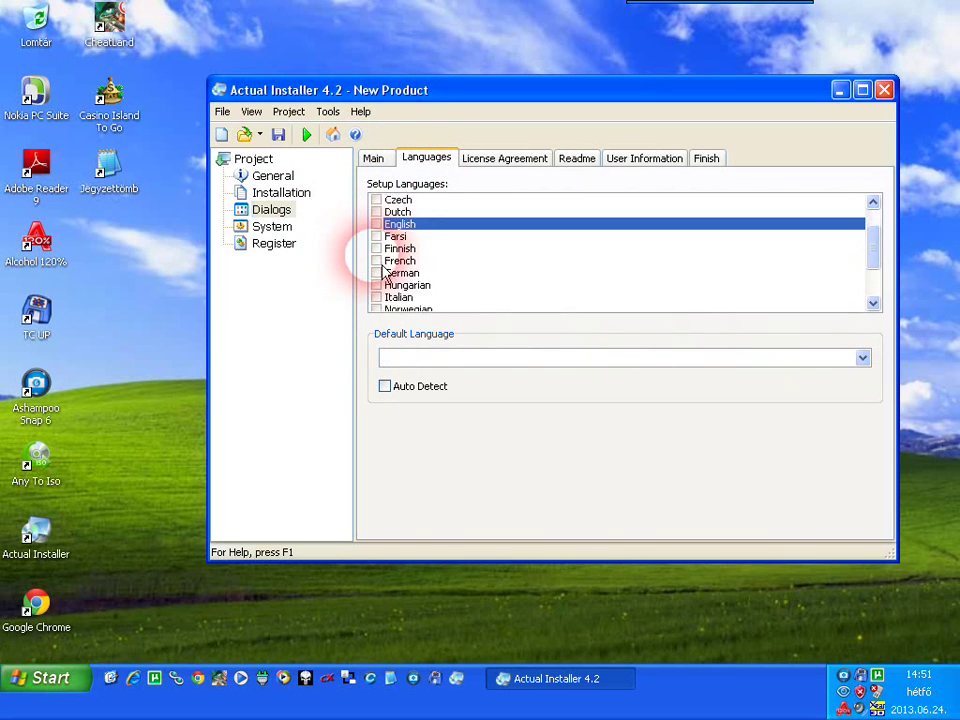
pyautogui.click(377, 274)
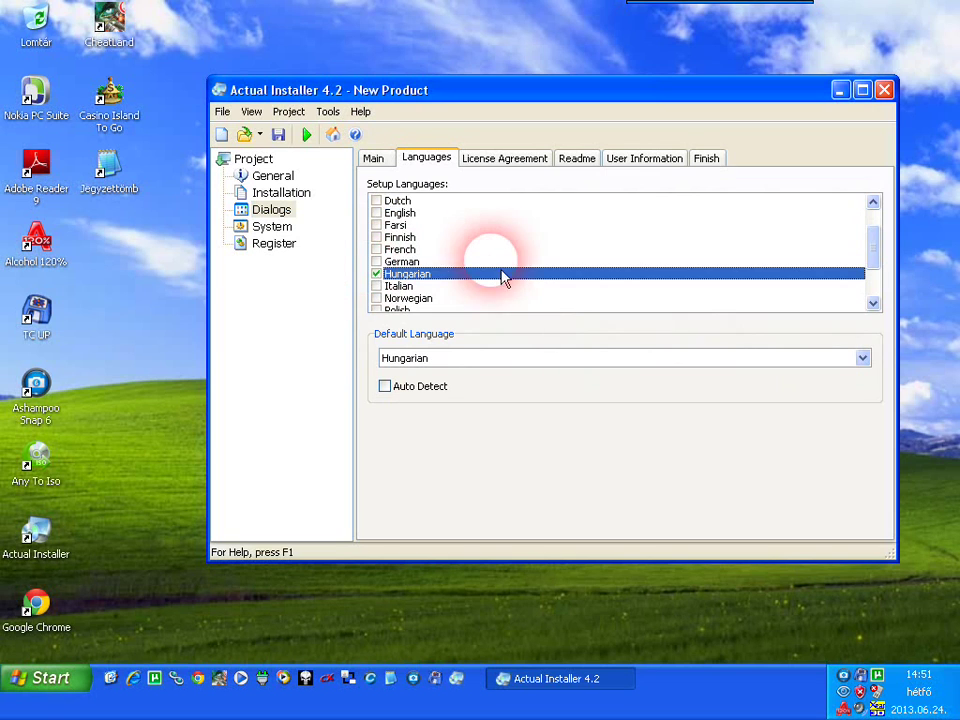
pyautogui.click(274, 211)
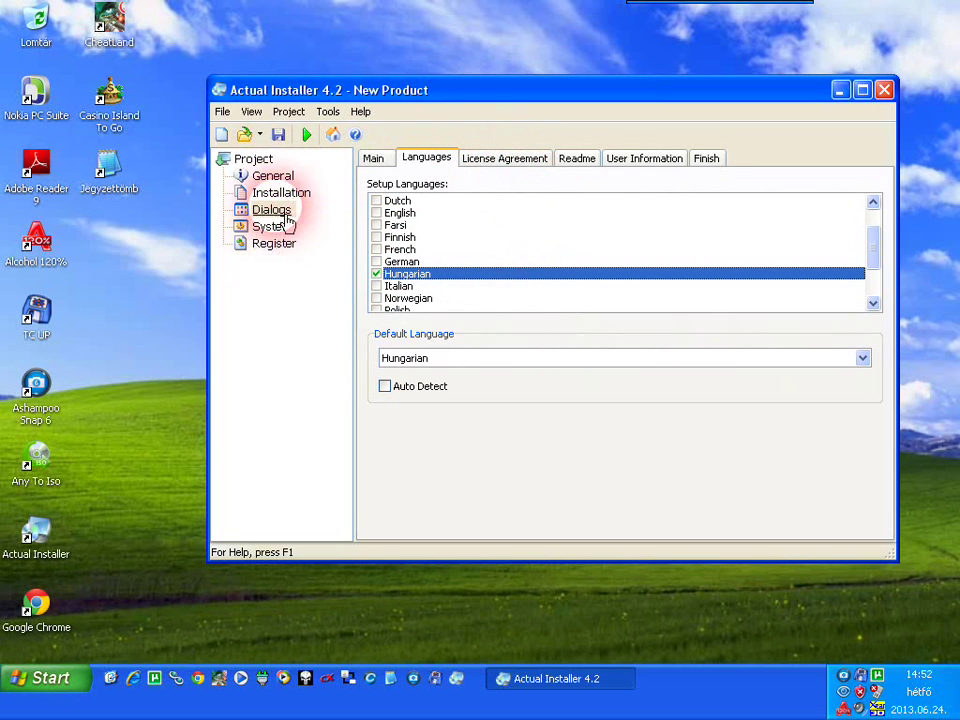
pyautogui.click(306, 135)
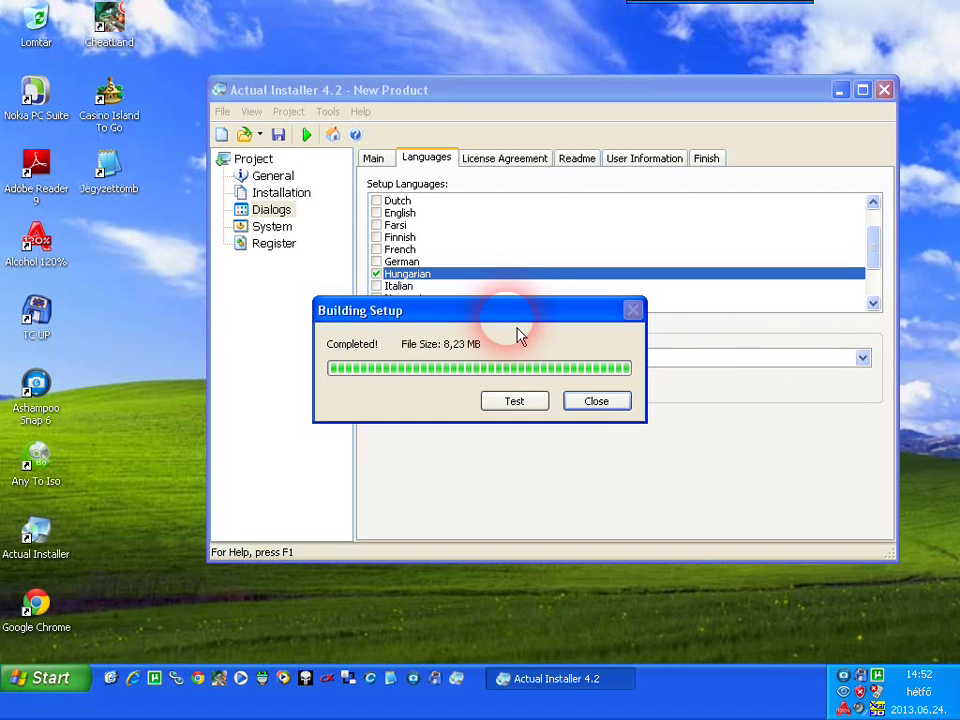
# Uninstall the existing Any To Iso from the computer using its own uninstaller in the Any To Iso program group
pyautogui.click(80, 670)
pyautogui.moveTo(146, 612)
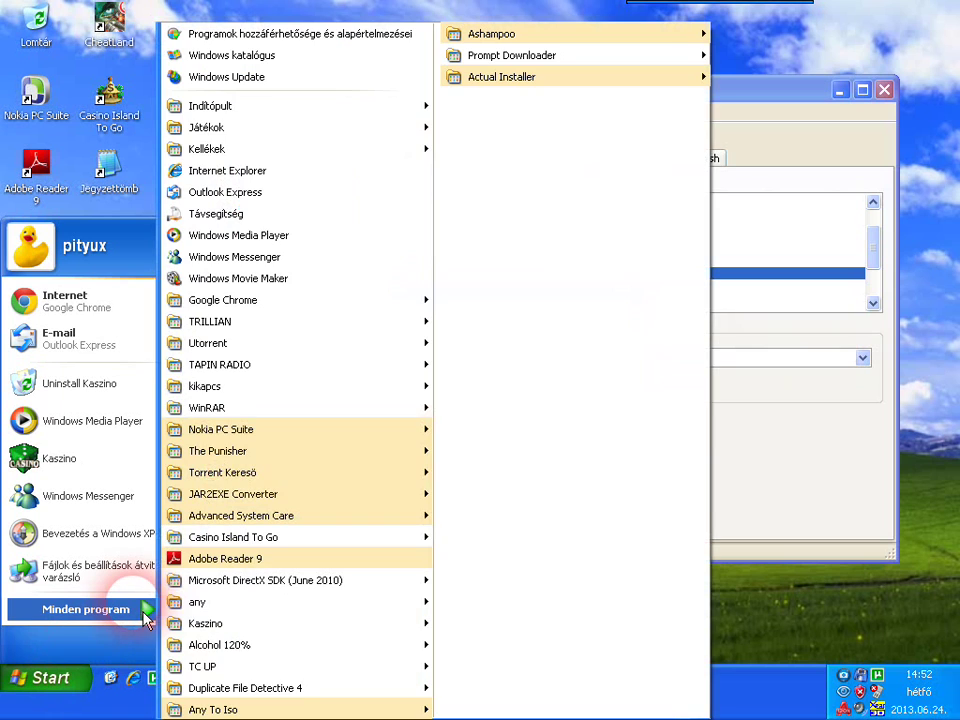
pyautogui.moveTo(415, 706)
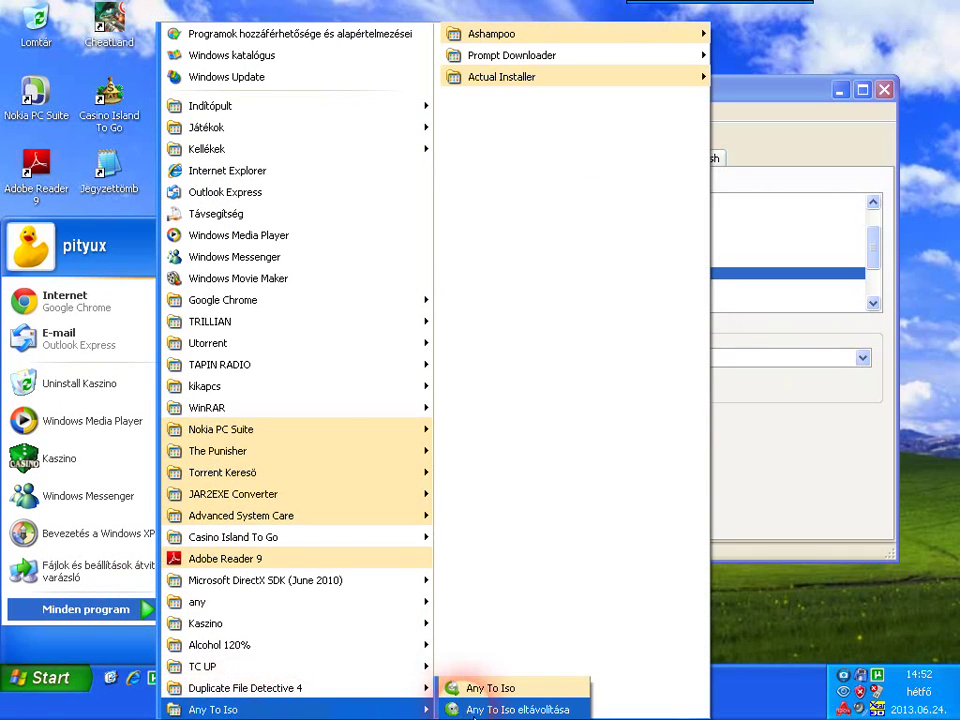
pyautogui.click(480, 688)
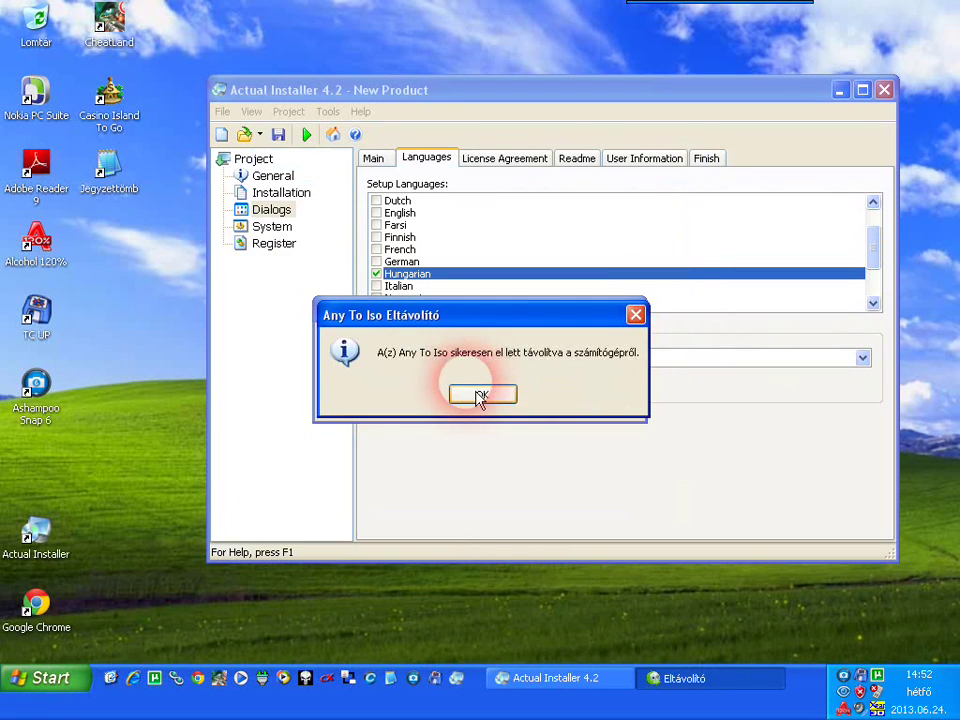
pyautogui.click(482, 392)
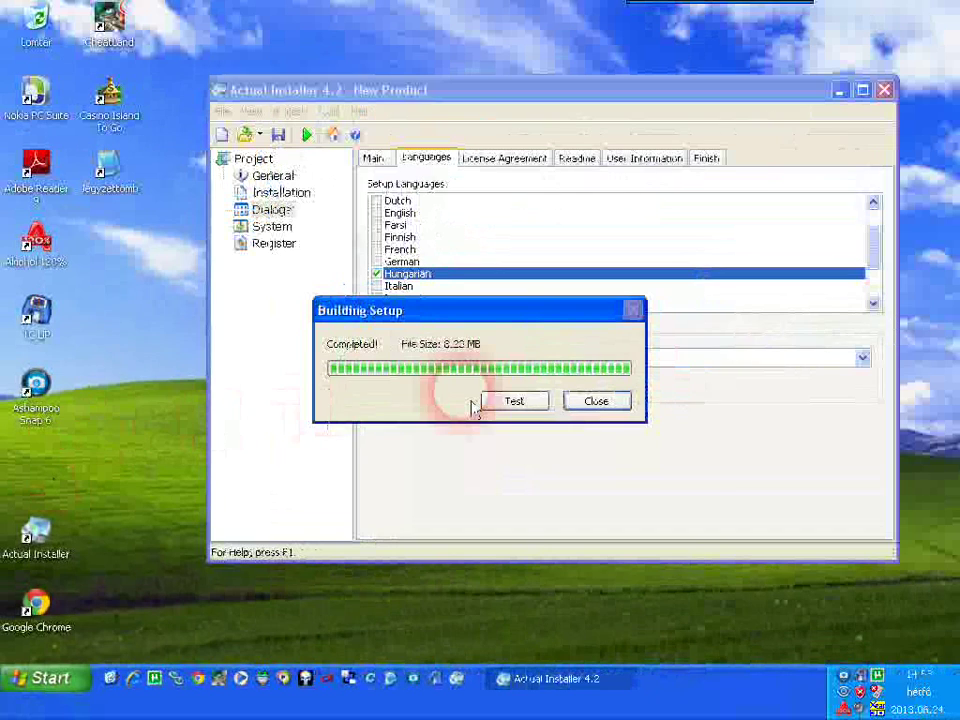
# Test the built setup by installing Any To Iso 1.0 with the default wizard options, finishing with the program launch enabled
pyautogui.click(512, 401)
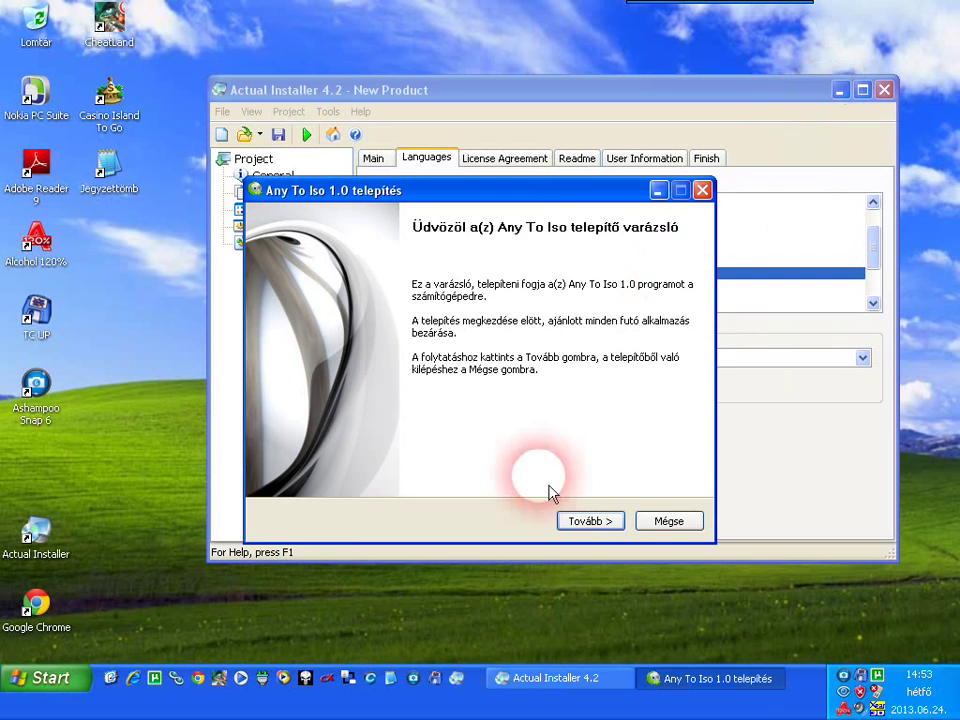
pyautogui.click(587, 521)
pyautogui.click(587, 521)
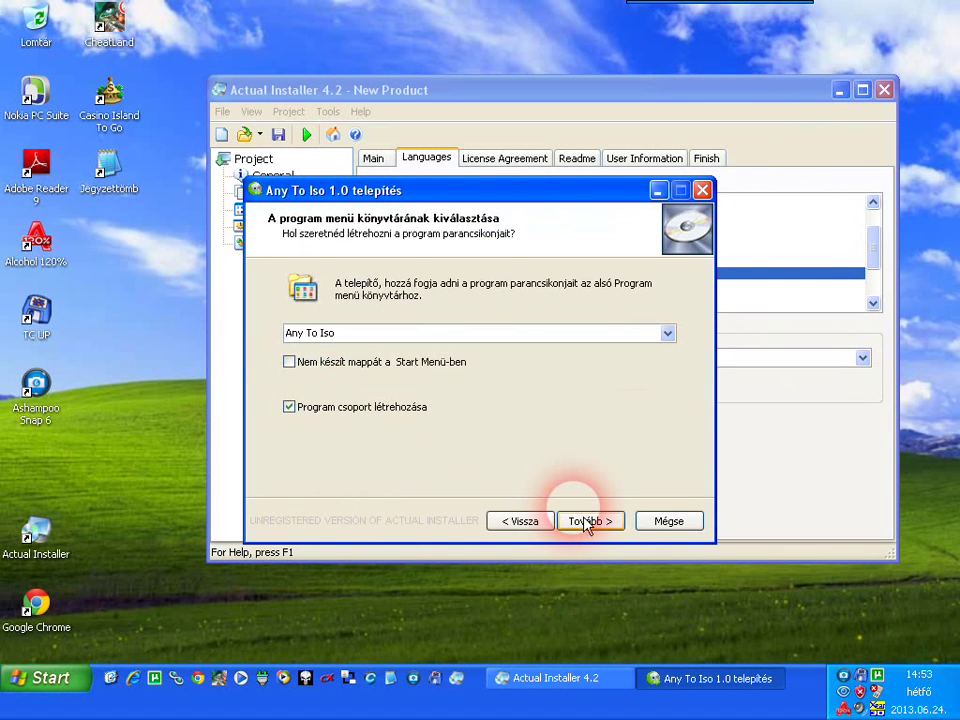
pyautogui.click(587, 521)
pyautogui.click(587, 521)
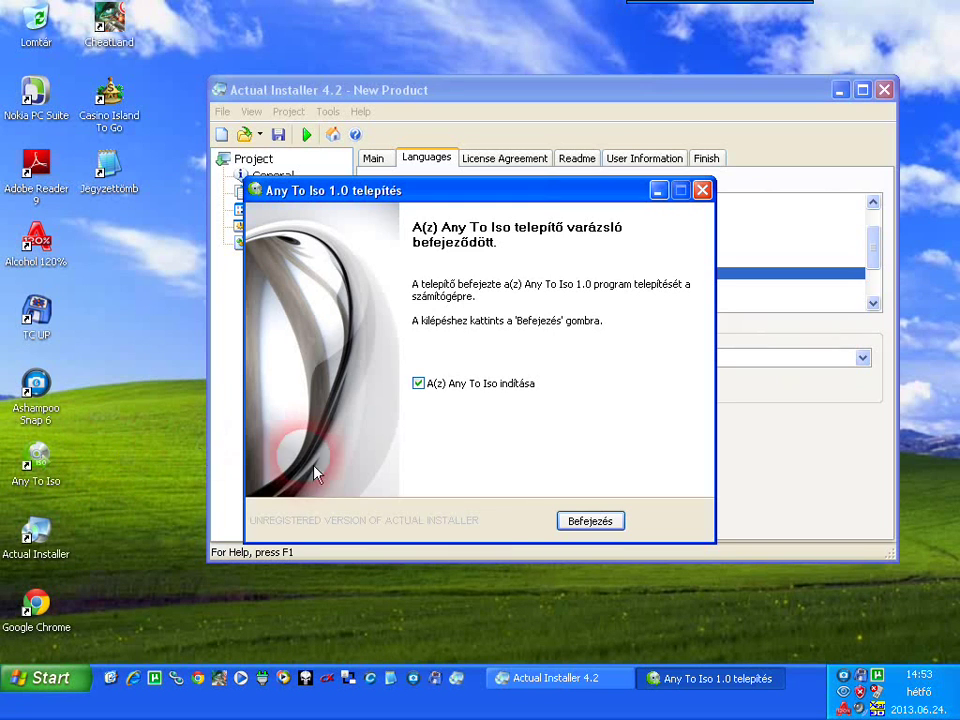
pyautogui.click(589, 521)
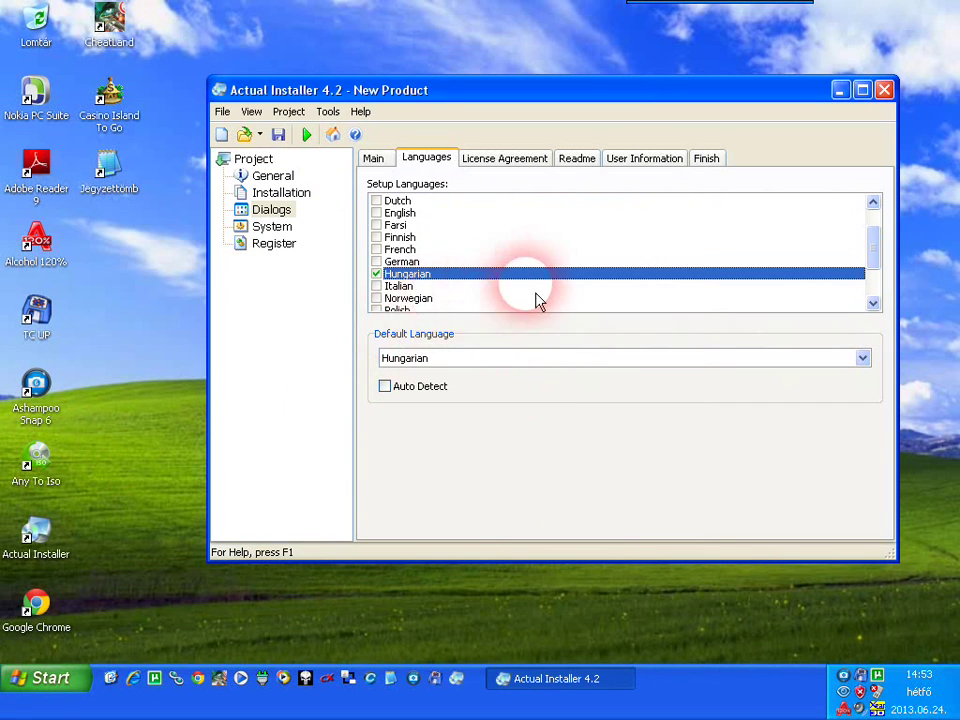
# Minimize the installer project, launch the freshly installed Any To Iso from its desktop shortcut to check it, and close it
pyautogui.click(840, 90)
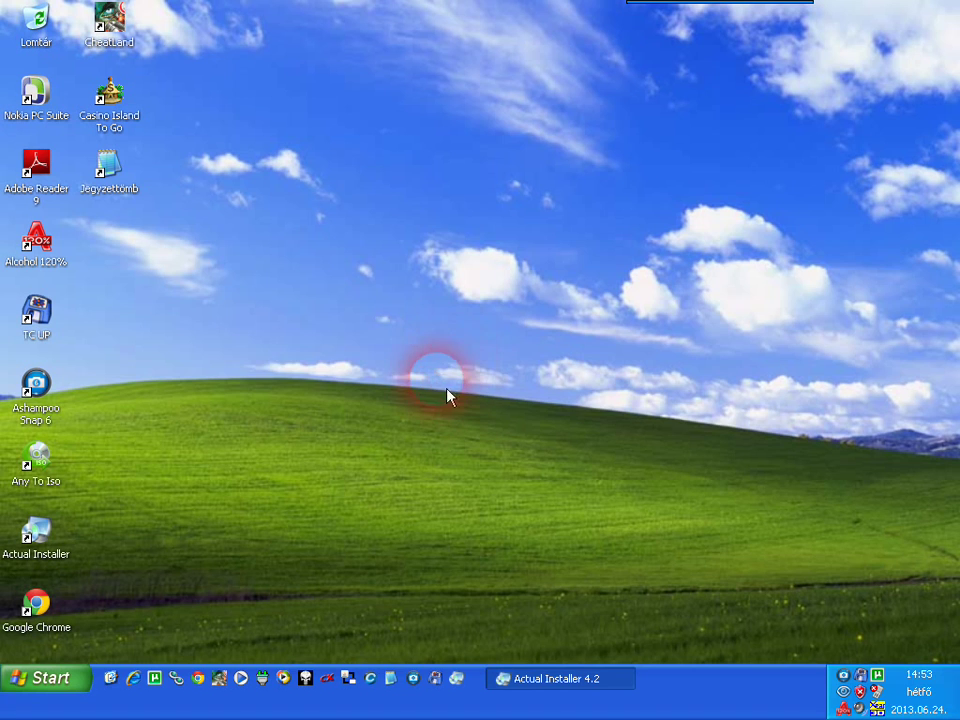
pyautogui.click(40, 462)
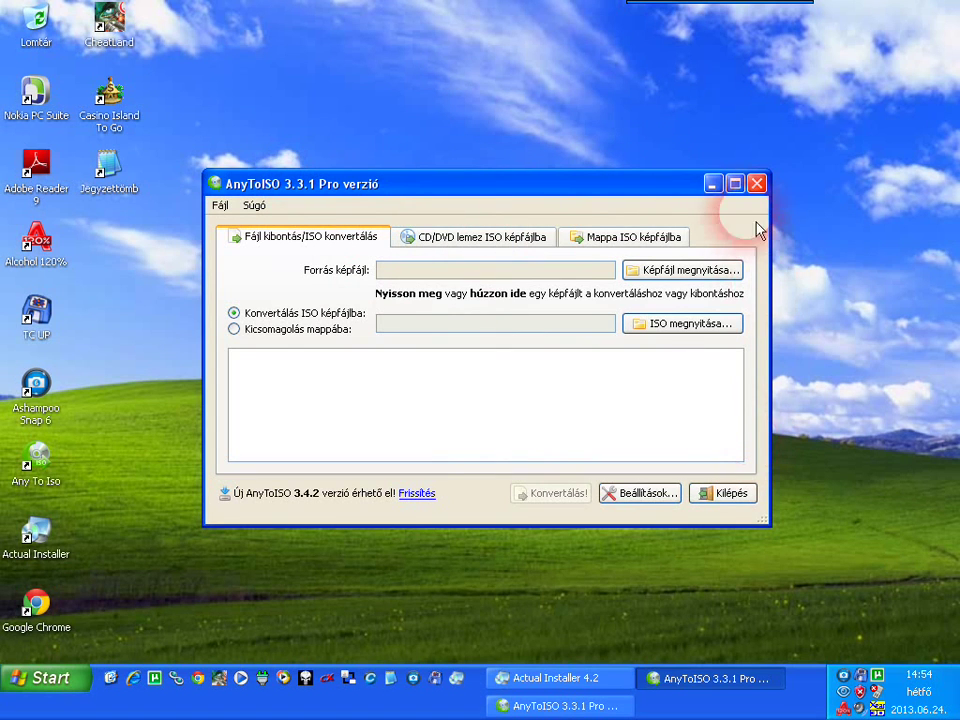
pyautogui.click(758, 188)
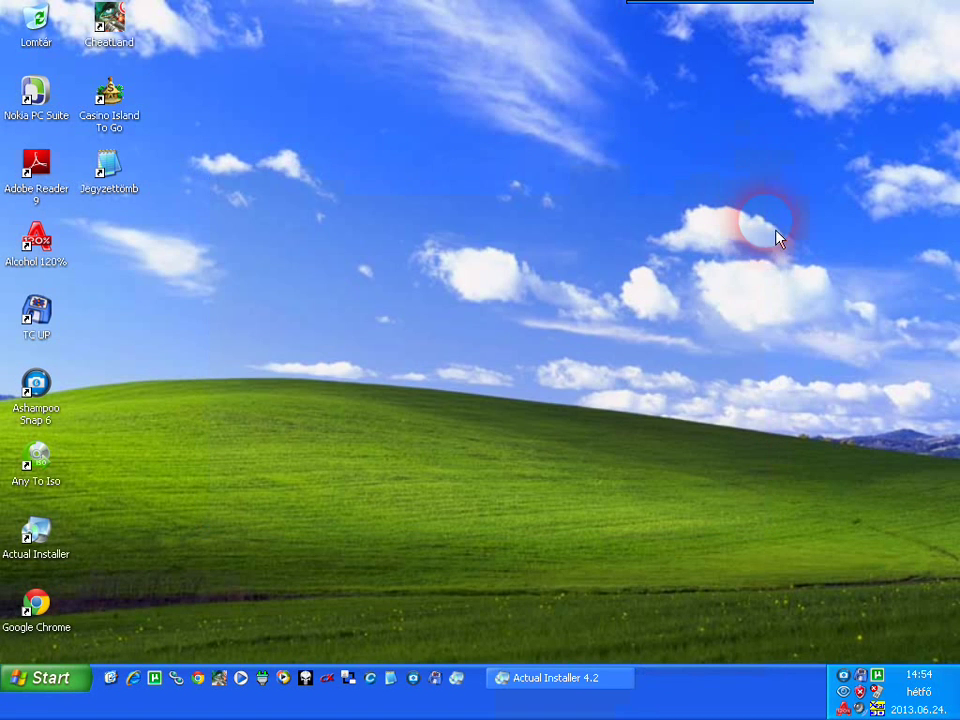